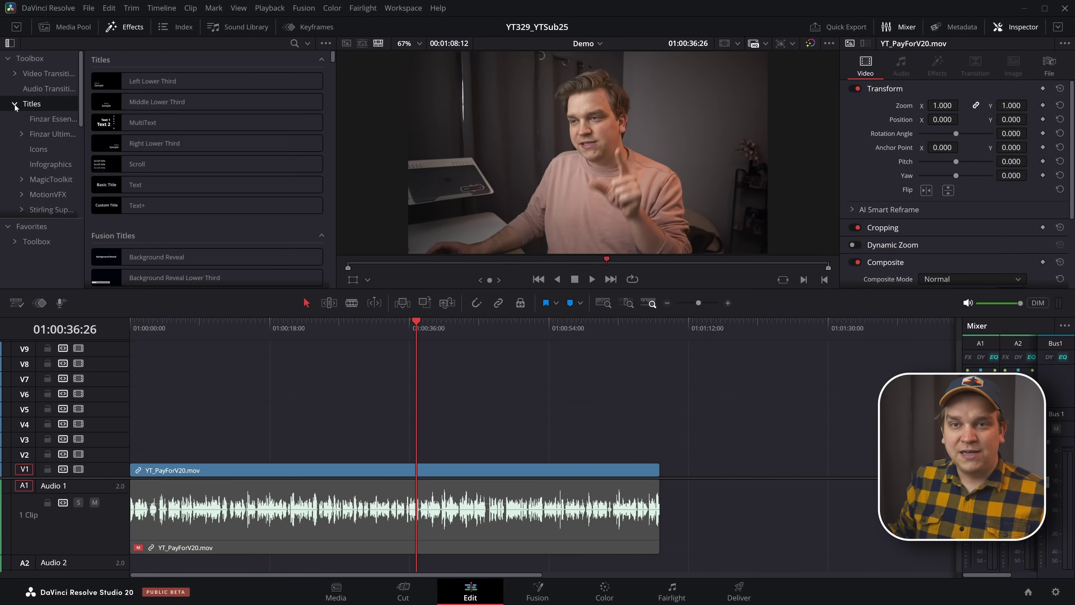
Step: Show the Stirling Supply titles and drag YTSub25_Solo onto track V2 above the clip
{"action": "left_click", "coordinate": [50, 205]}
{"action": "scroll", "coordinate": [264, 165], "scroll_direction": "down", "scroll_amount": 10}
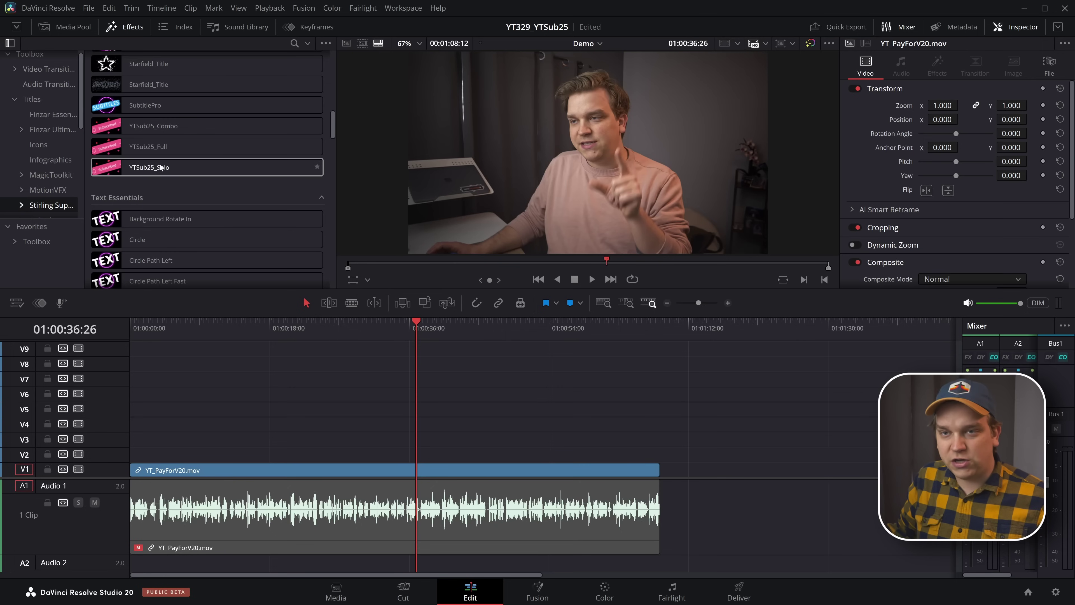
{"action": "left_click_drag", "start_coordinate": [190, 167], "coordinate": [186, 434]}
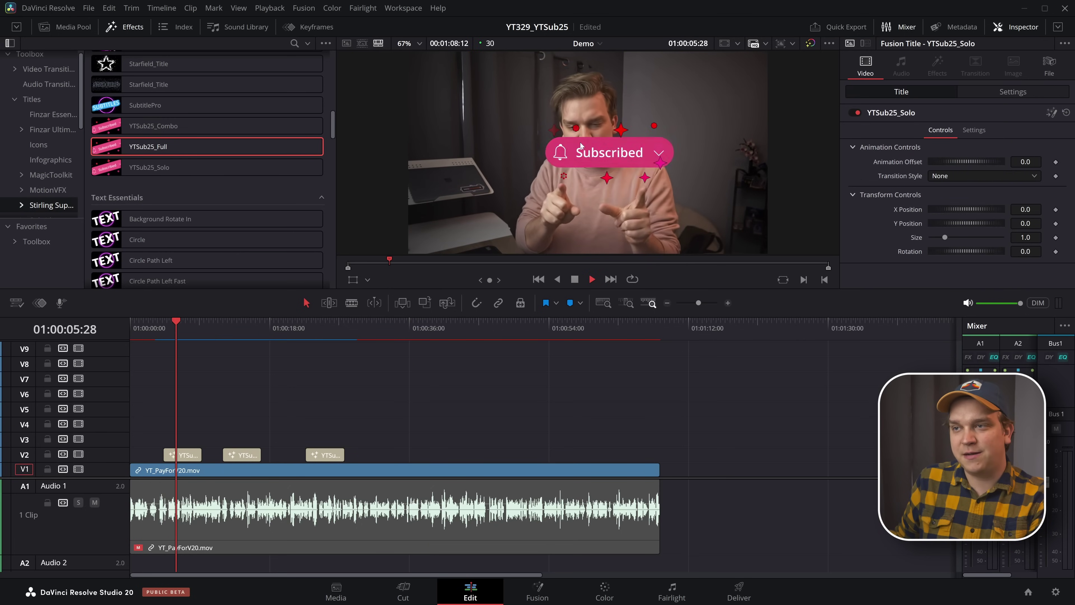
Step: Play the timeline to preview the Solo and Combo titles, then move to YTSub25_Full
{"action": "left_click", "coordinate": [174, 322]}
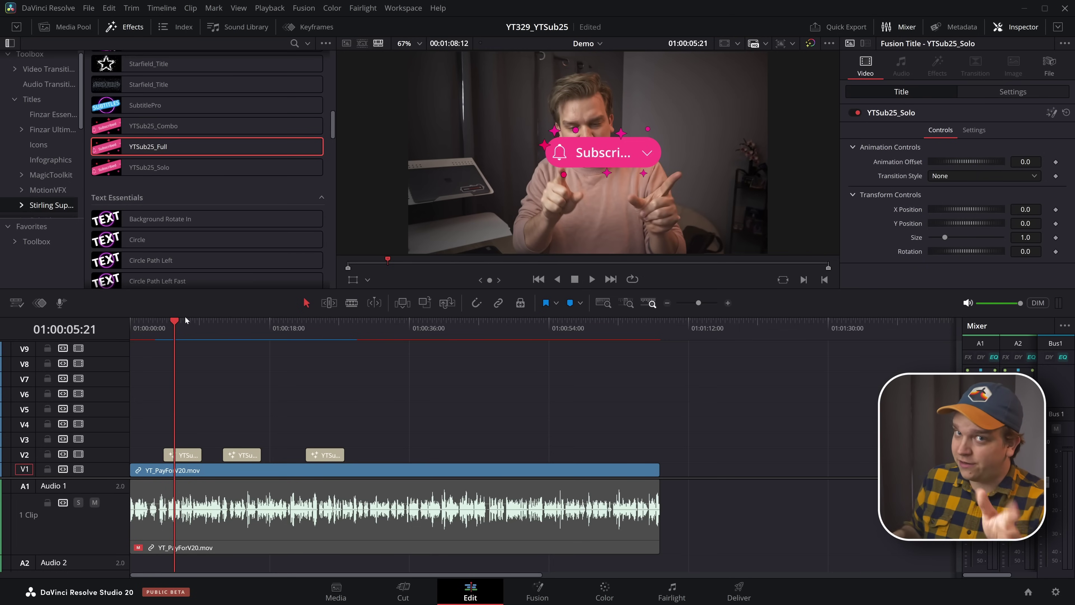
{"action": "key", "text": "space"}
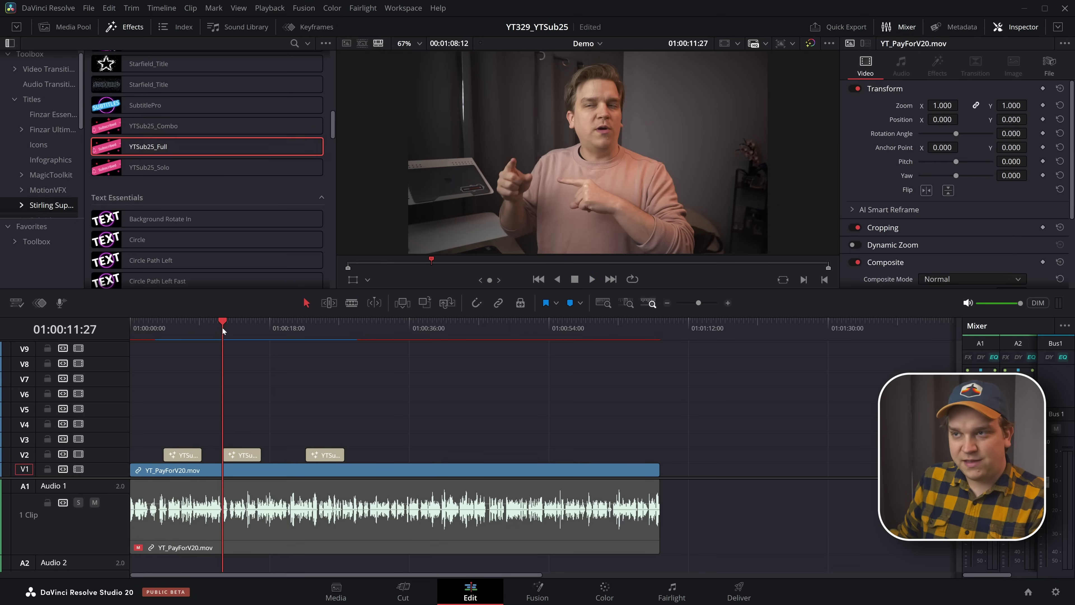
{"action": "key", "text": "space"}
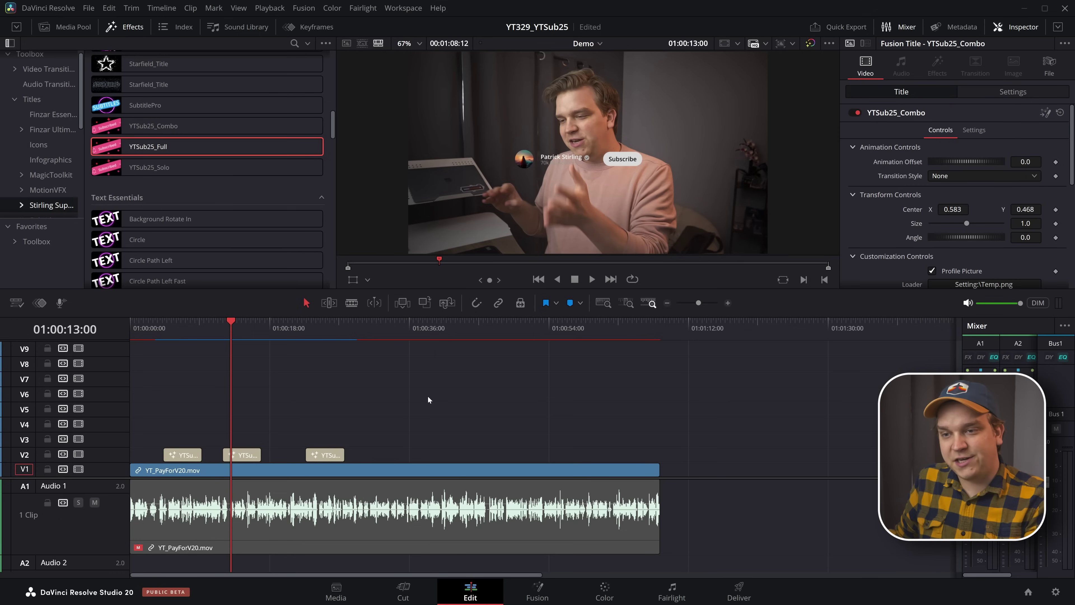
{"action": "key", "text": "space"}
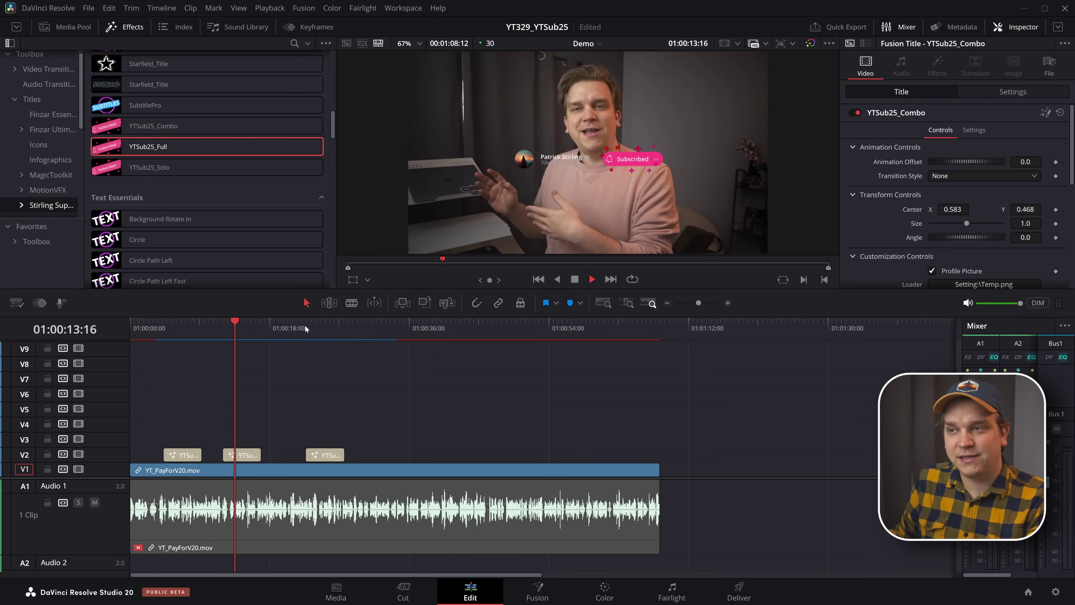
{"action": "left_click", "coordinate": [317, 324]}
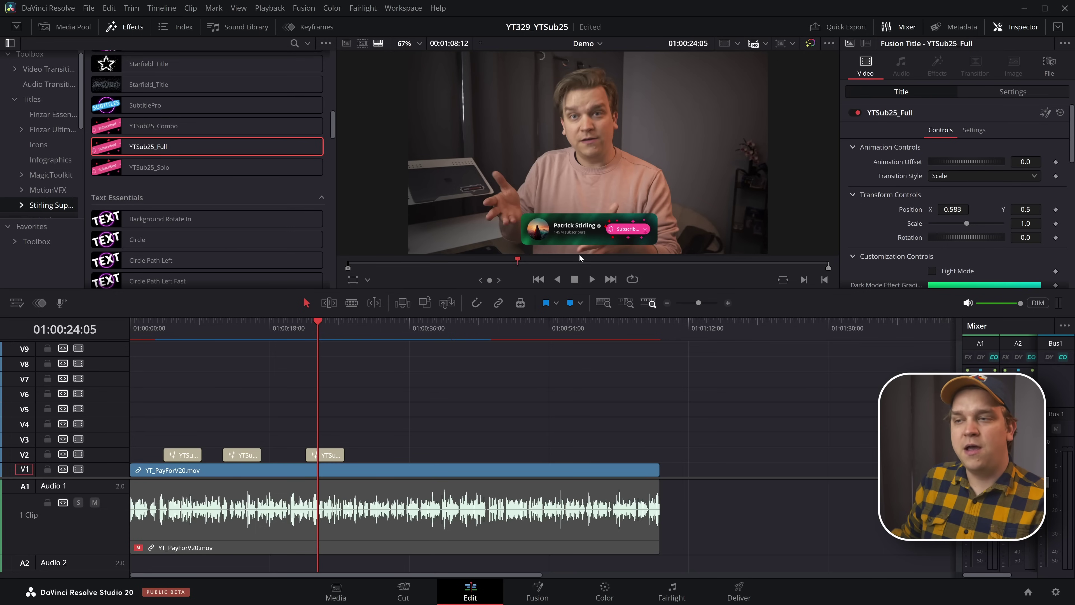
Step: Switch the YTSub25_Full card to Light Mode, play it, and compare it with YTSub25_Combo
{"action": "scroll", "coordinate": [587, 219], "scroll_direction": "up", "scroll_amount": 3}
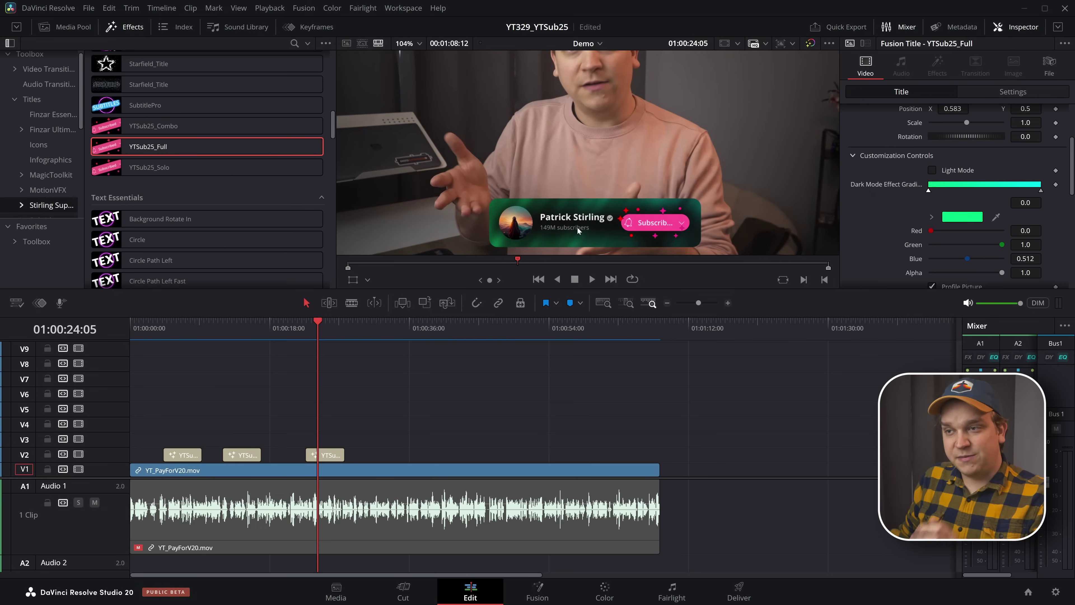
{"action": "key", "text": "space"}
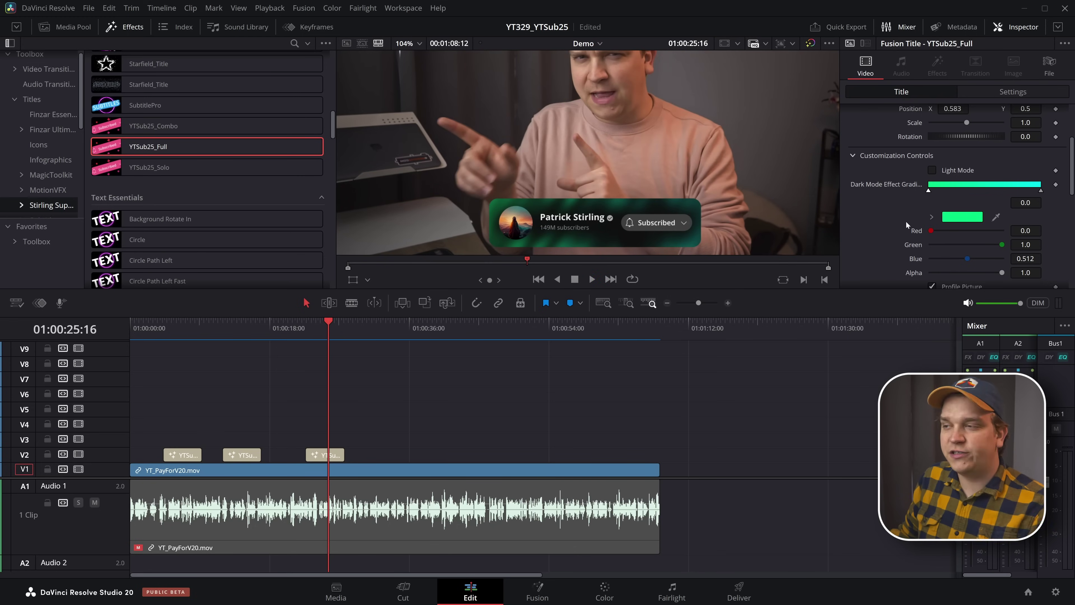
{"action": "left_click", "coordinate": [335, 453]}
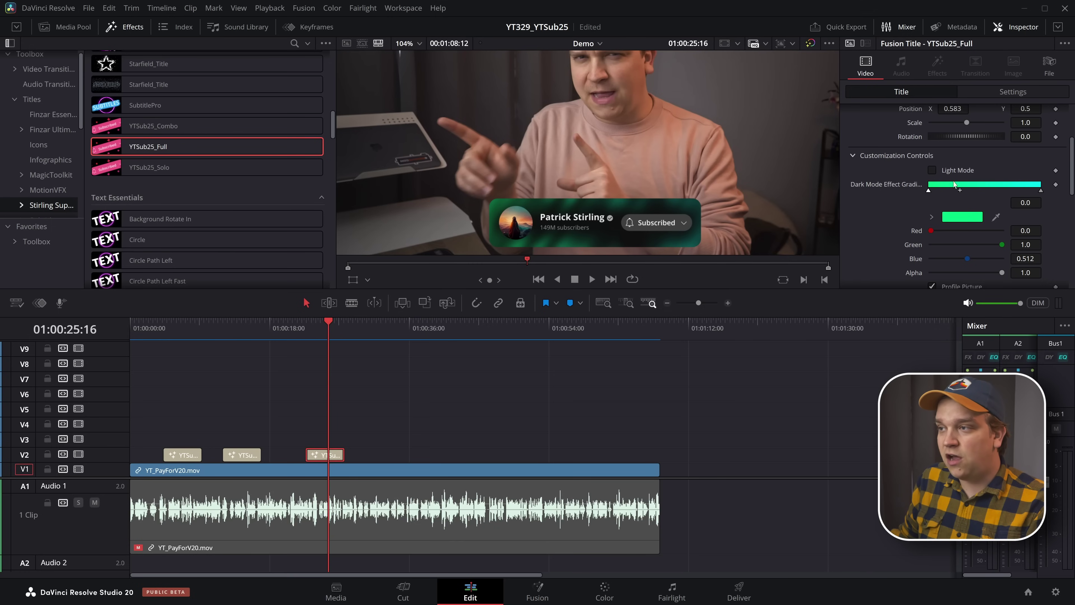
{"action": "left_click", "coordinate": [944, 171]}
{"action": "left_click", "coordinate": [314, 340]}
{"action": "key", "text": "space"}
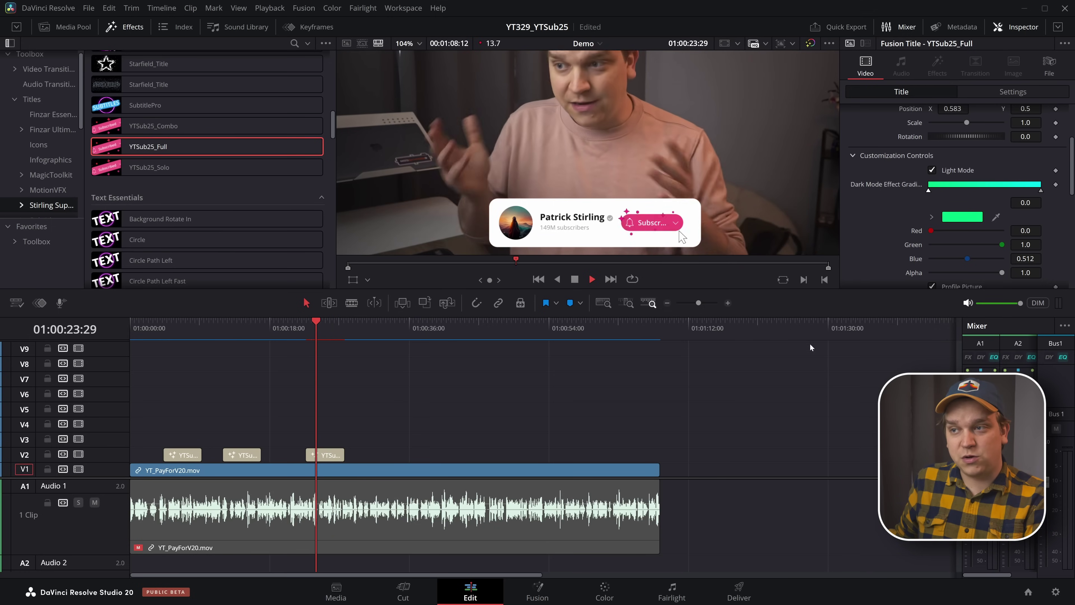
{"action": "key", "text": "space"}
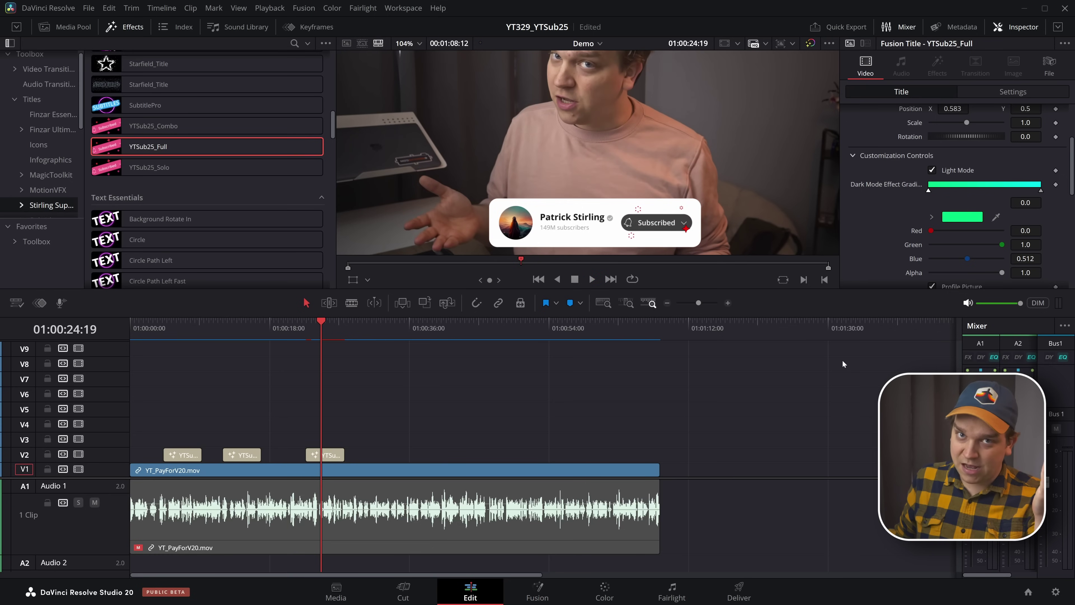
{"action": "scroll", "coordinate": [906, 221], "scroll_direction": "down", "scroll_amount": 4}
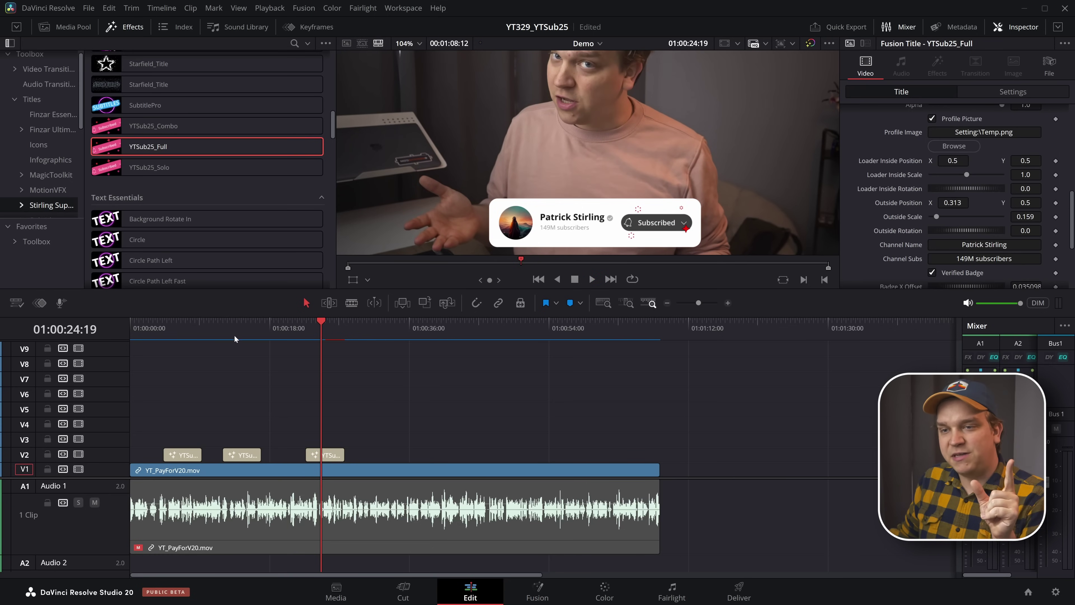
{"action": "left_click", "coordinate": [243, 332]}
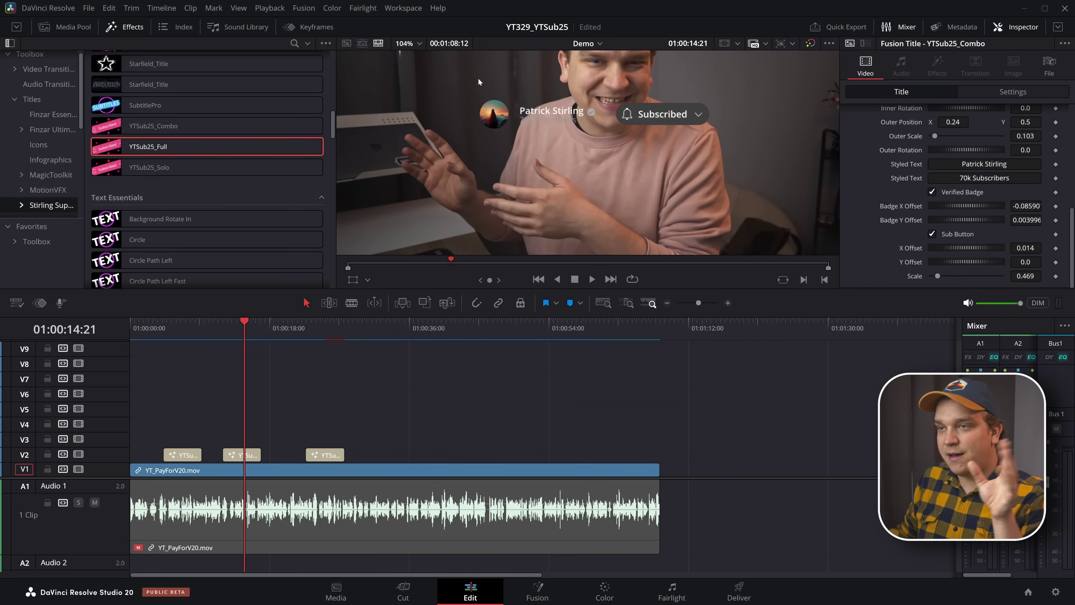
{"action": "left_click", "coordinate": [327, 332]}
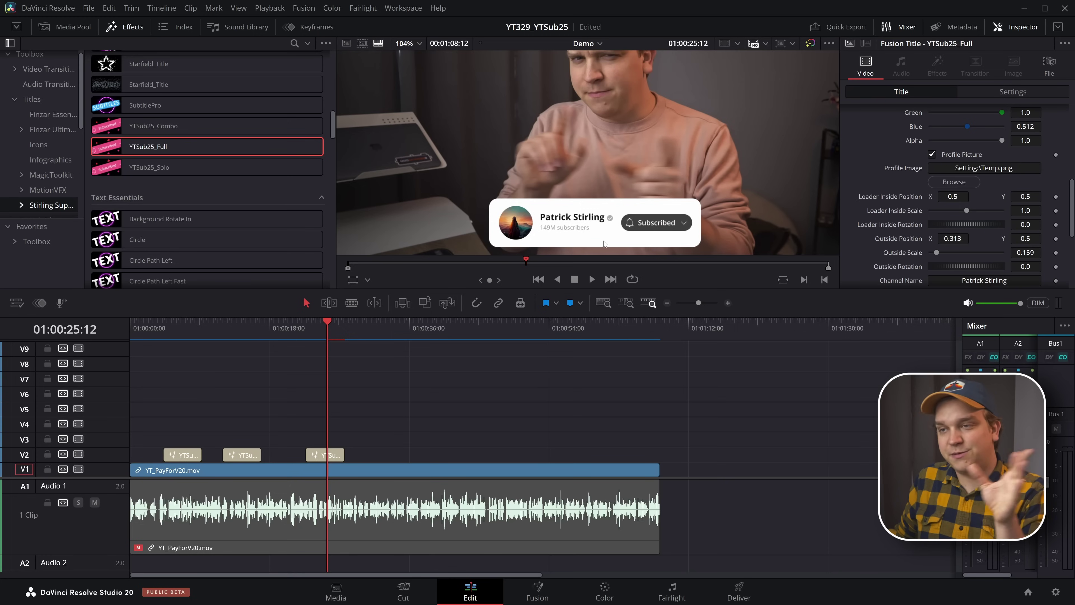
{"action": "scroll", "coordinate": [970, 219], "scroll_direction": "up", "scroll_amount": 5}
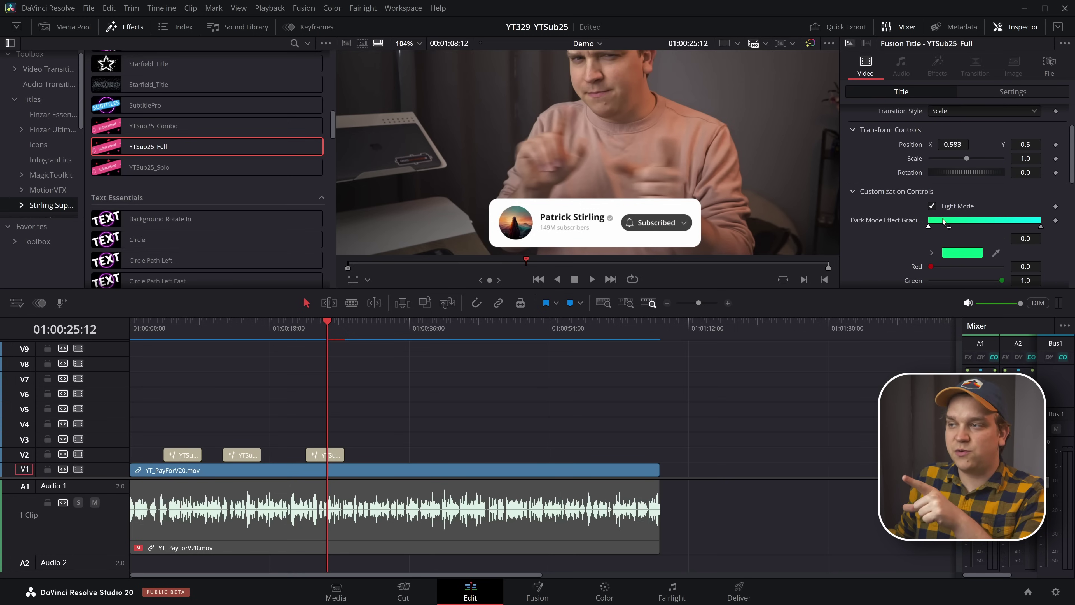
Step: Turn Light Mode off, add a magenta gradient stop (Red 1, Green 0), and save the project
{"action": "left_click", "coordinate": [932, 207]}
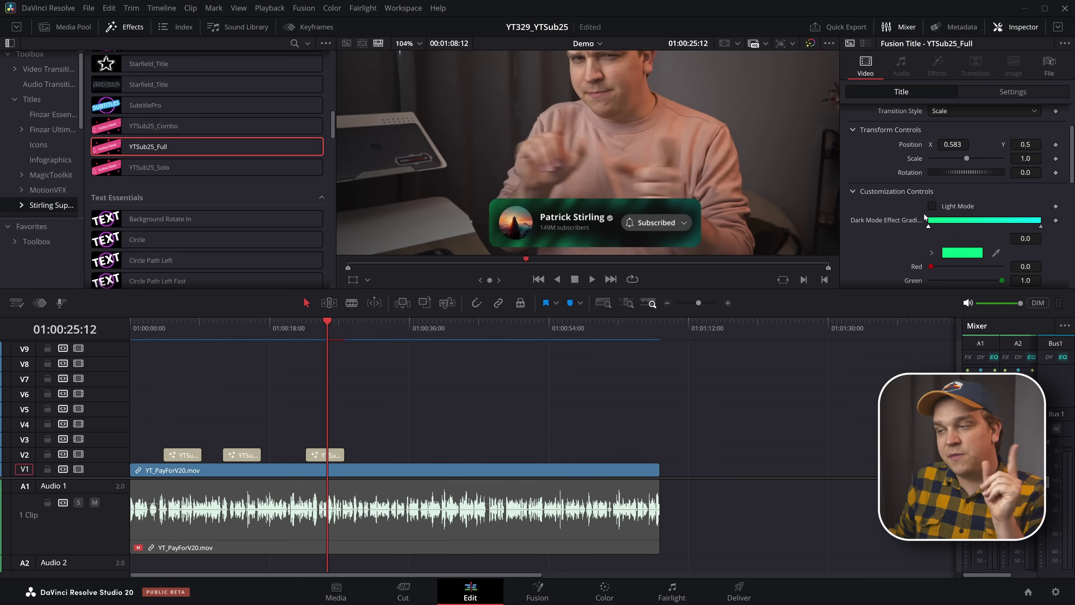
{"action": "left_click", "coordinate": [977, 227]}
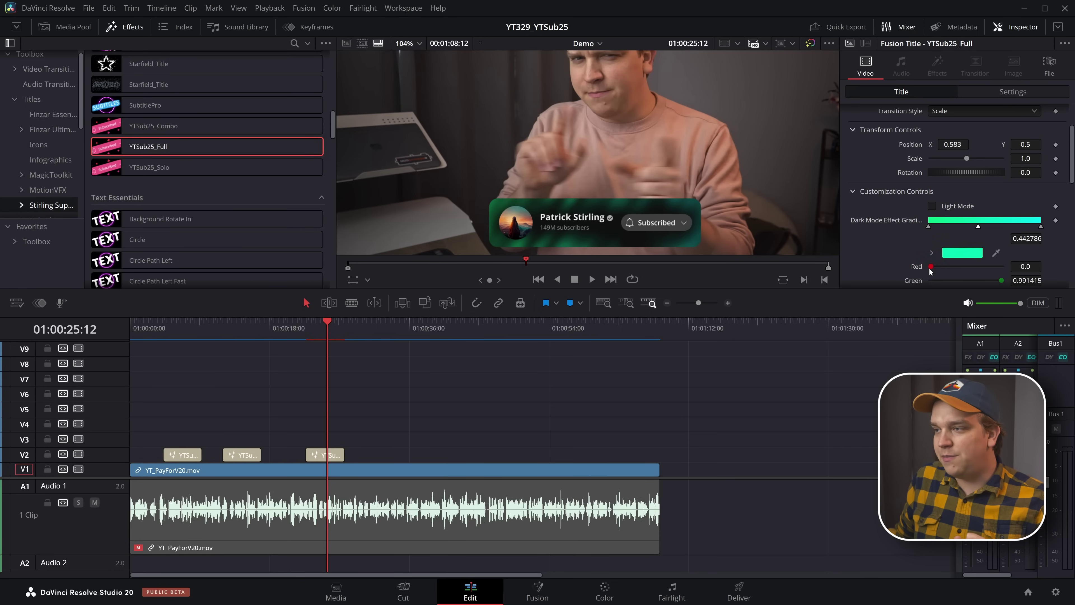
{"action": "left_click_drag", "start_coordinate": [930, 266], "coordinate": [703, 287]}
{"action": "key", "text": "ctrl+s"}
{"action": "scroll", "coordinate": [966, 194], "scroll_direction": "up", "scroll_amount": 3}
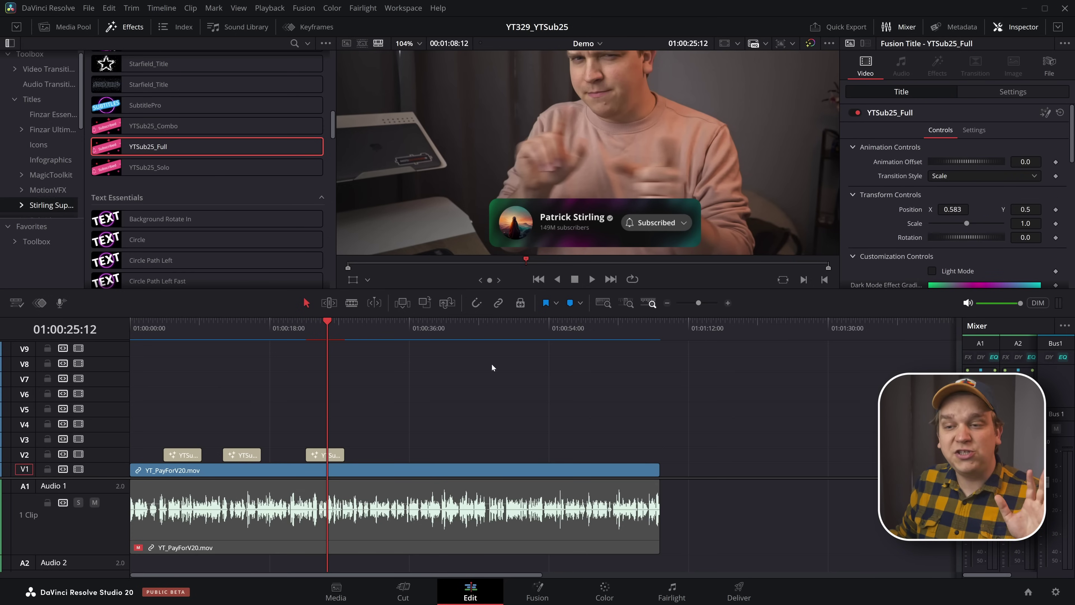
Step: Preview the YTSub25_Full card and keep its transition style at Scale
{"action": "left_click_drag", "start_coordinate": [167, 330], "coordinate": [304, 336]}
{"action": "key", "text": "space"}
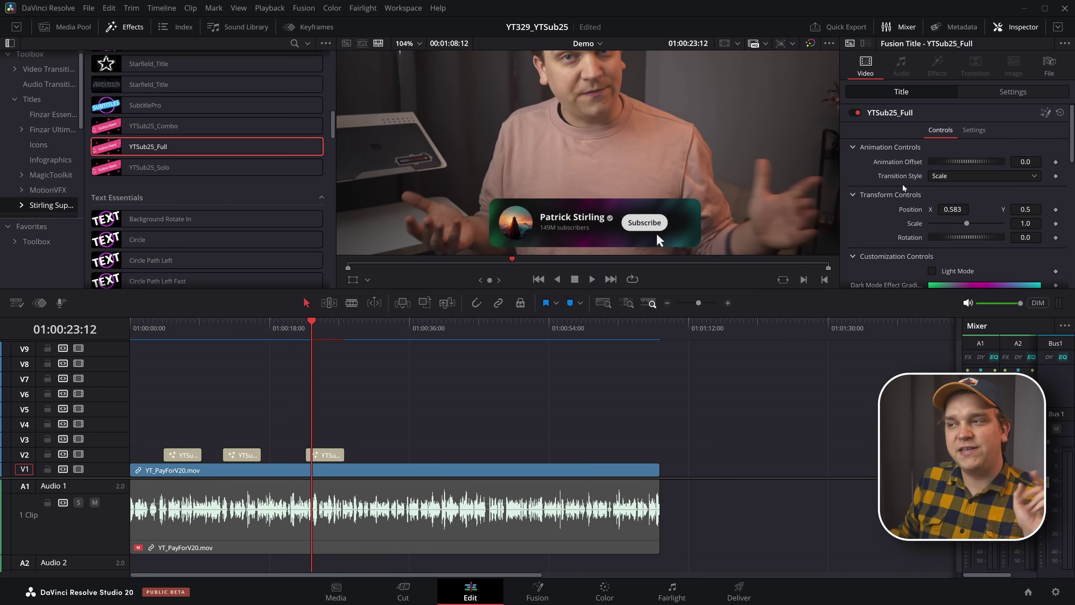
{"action": "left_click", "coordinate": [940, 176]}
{"action": "left_click", "coordinate": [877, 225]}
Step: Set the YTSub25_Solo title's transition style to Slide and play it back
{"action": "left_click", "coordinate": [177, 326]}
{"action": "left_click", "coordinate": [187, 455]}
{"action": "left_click", "coordinate": [950, 179]}
{"action": "left_click", "coordinate": [940, 200]}
{"action": "scroll", "coordinate": [562, 183], "scroll_direction": "down", "scroll_amount": 3}
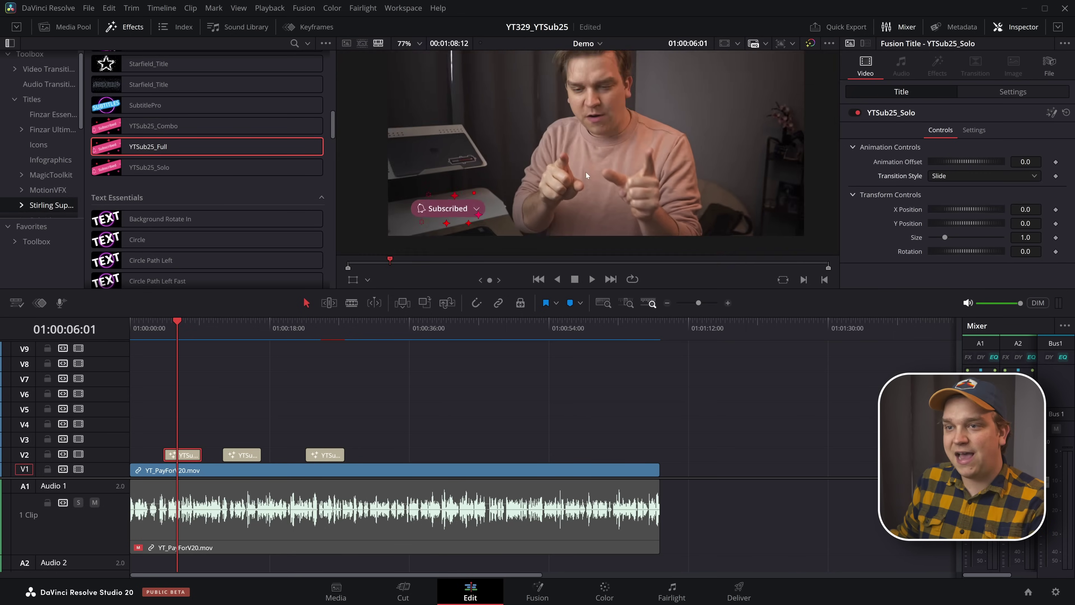
{"action": "key", "text": "space"}
{"action": "left_click", "coordinate": [377, 260]}
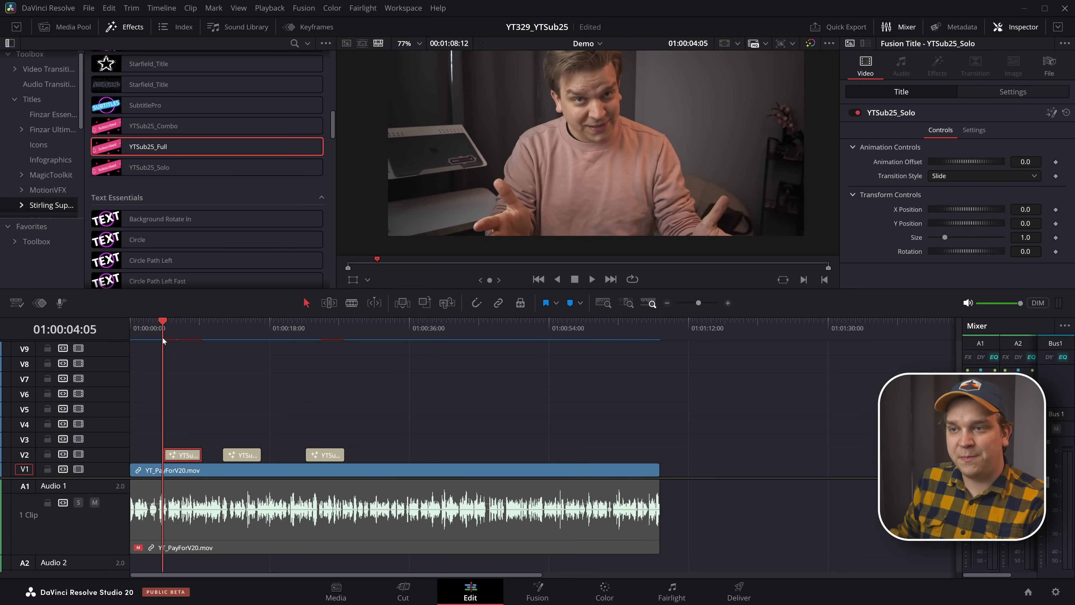
{"action": "left_click", "coordinate": [407, 421]}
{"action": "key", "text": "space"}
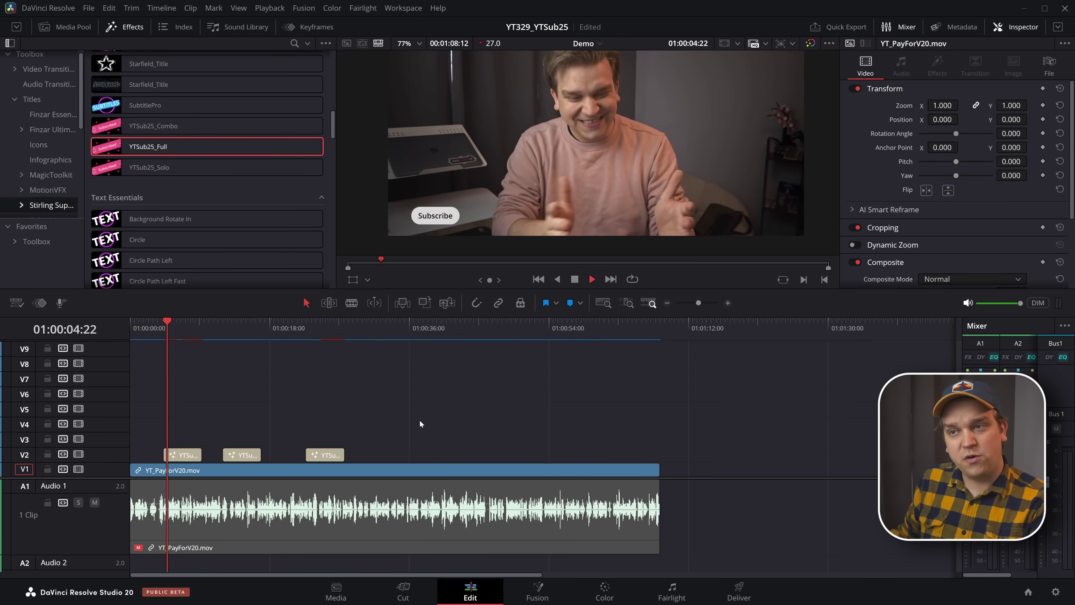
{"action": "key", "text": "space"}
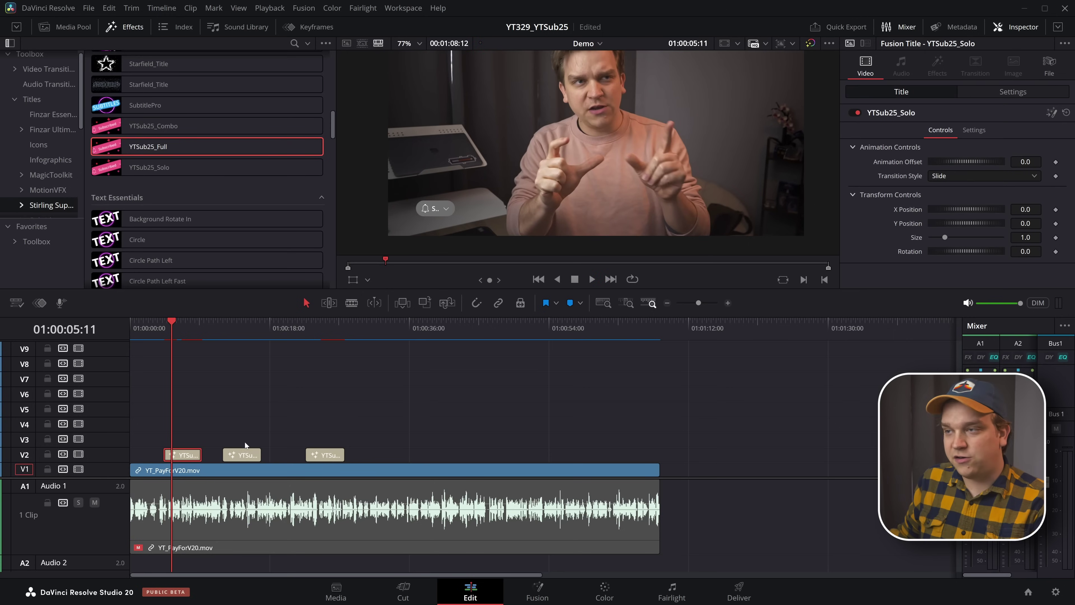
Step: Change the Solo title's transition style to Scale and preview it against the second title
{"action": "left_click", "coordinate": [946, 174]}
{"action": "left_click", "coordinate": [944, 218]}
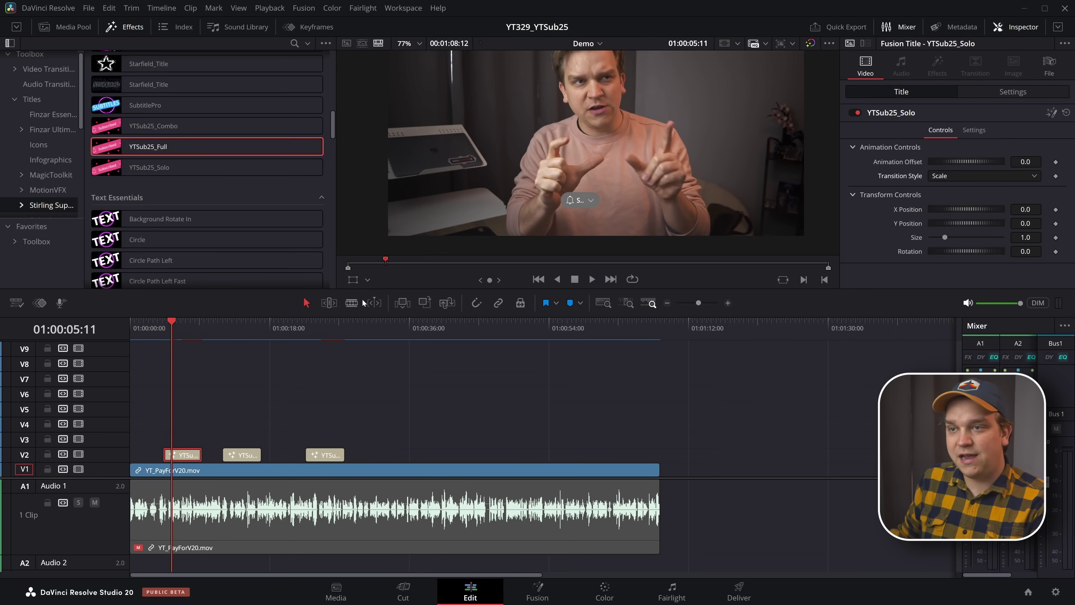
{"action": "left_click", "coordinate": [163, 332]}
{"action": "key", "text": "space"}
{"action": "left_click", "coordinate": [232, 333]}
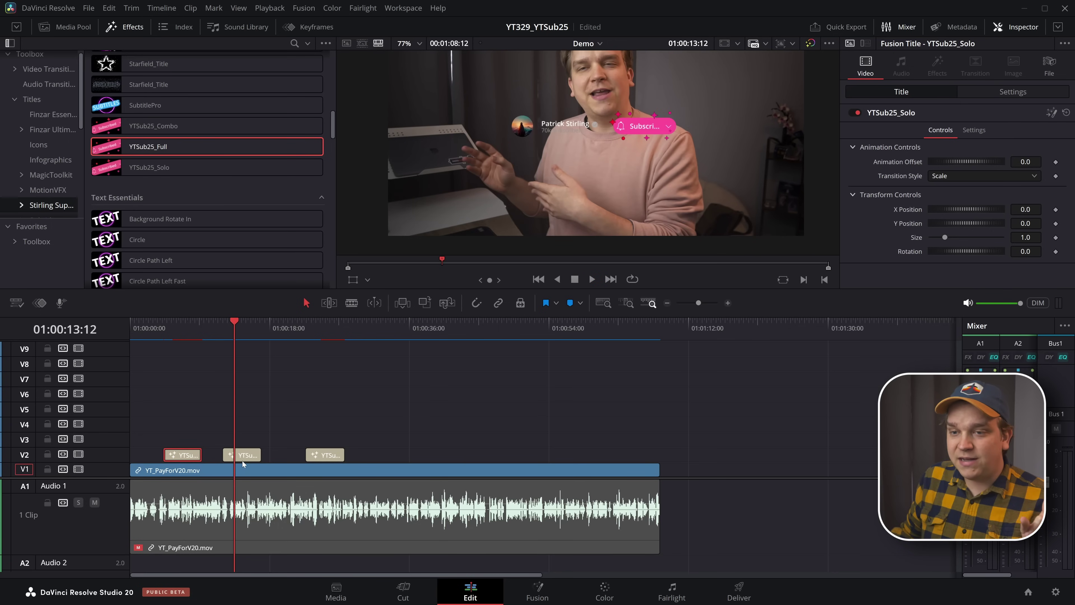
{"action": "left_click", "coordinate": [183, 358]}
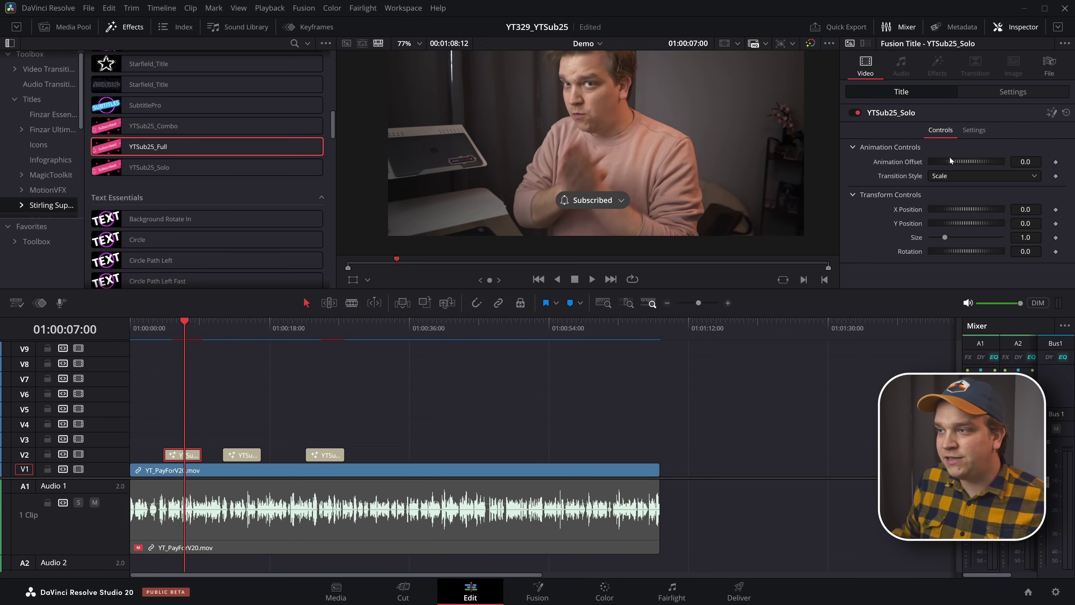
Step: Set the Solo title's transition style to None and preview it
{"action": "left_click", "coordinate": [944, 175]}
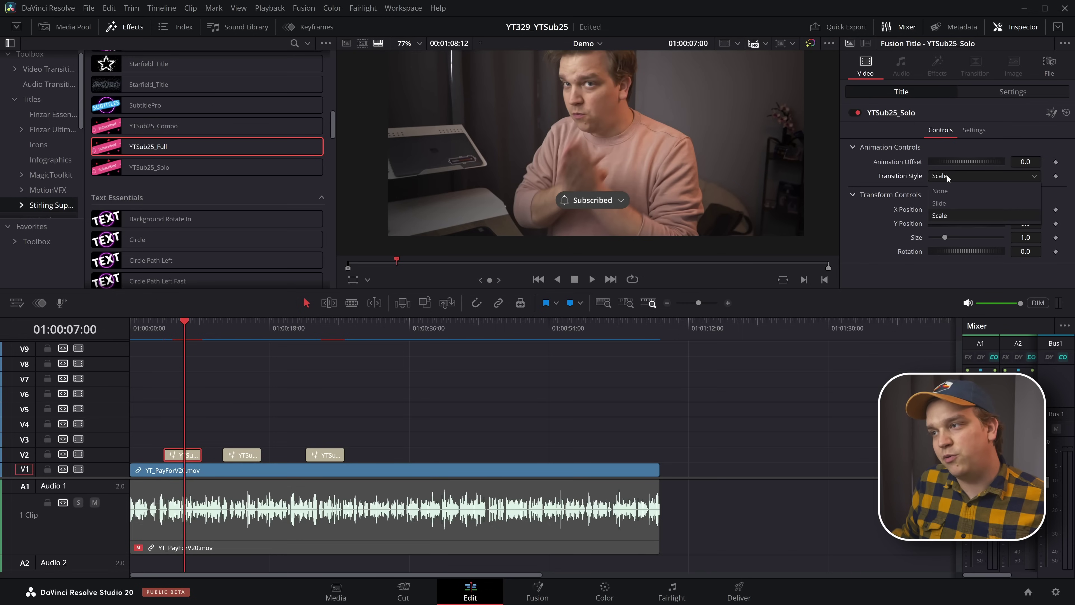
{"action": "left_click", "coordinate": [948, 194]}
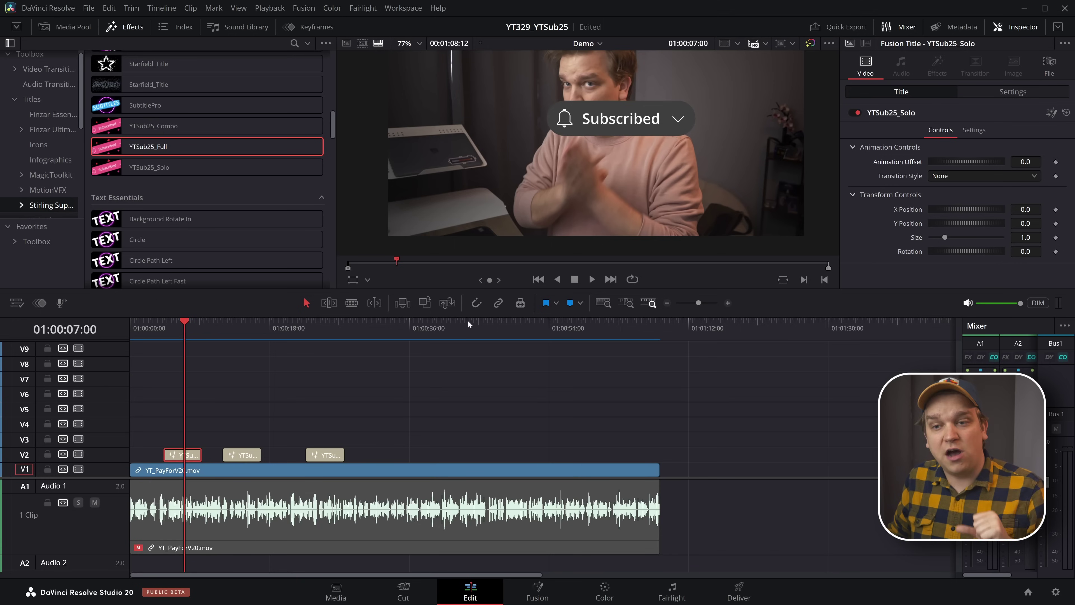
{"action": "left_click", "coordinate": [171, 324]}
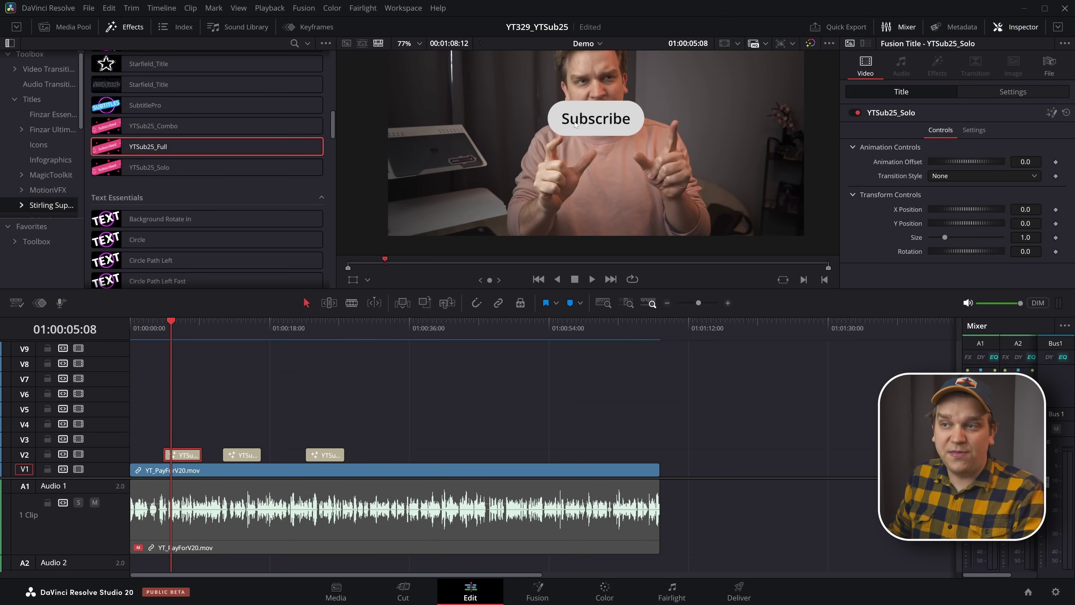
{"action": "key", "text": "space"}
{"action": "key", "text": "space"}
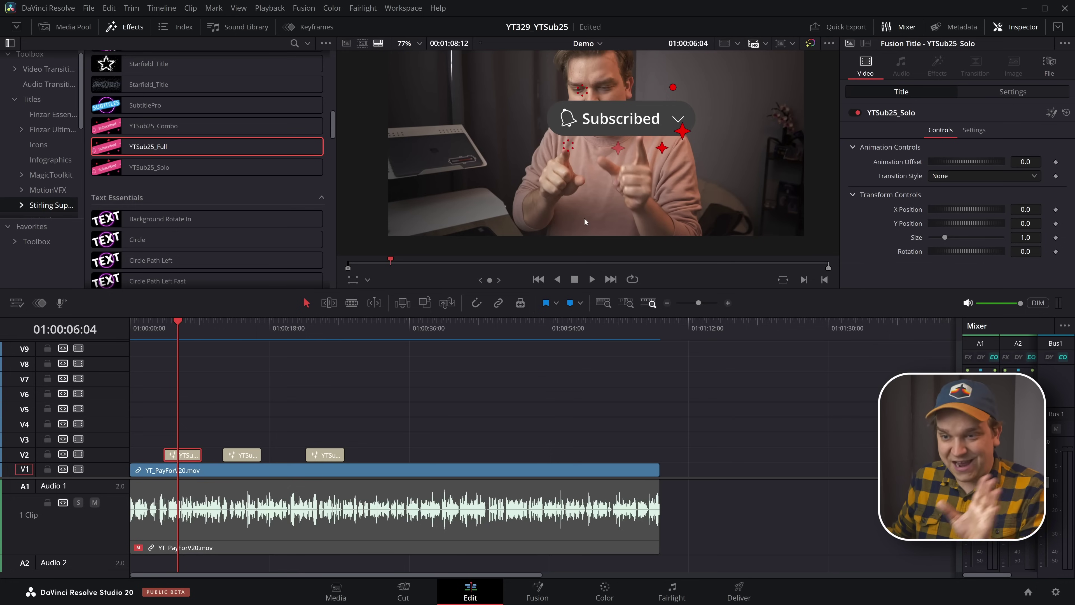
Step: Drag the right edge of the YTSub25_Full clip to lengthen it
{"action": "left_click", "coordinate": [326, 454]}
{"action": "left_click_drag", "start_coordinate": [343, 454], "coordinate": [375, 398]}
{"action": "left_click_drag", "start_coordinate": [327, 331], "coordinate": [390, 341]}
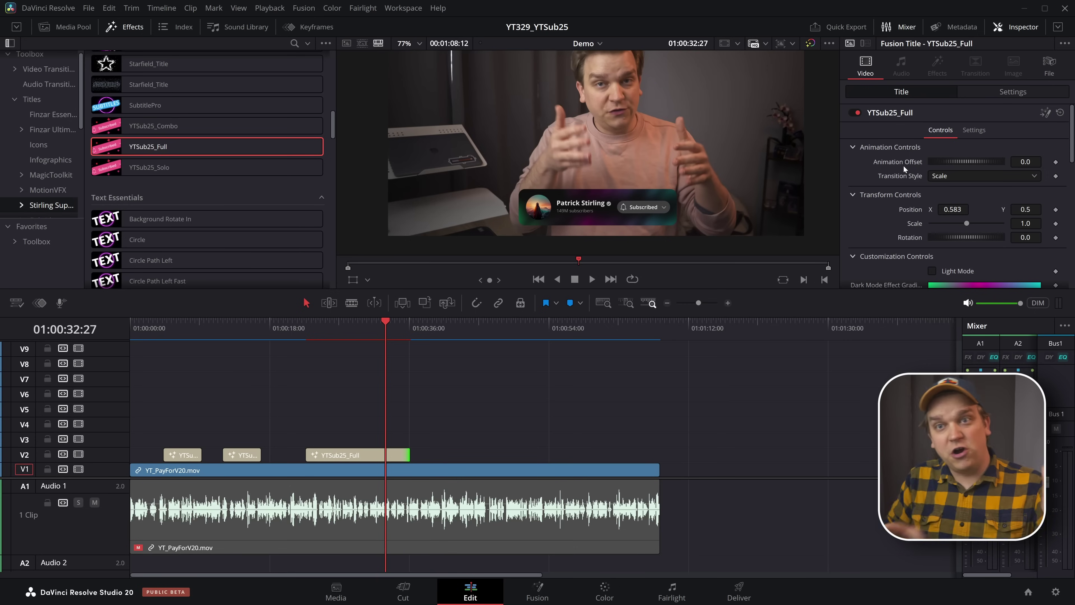
{"action": "left_click", "coordinate": [1025, 162]}
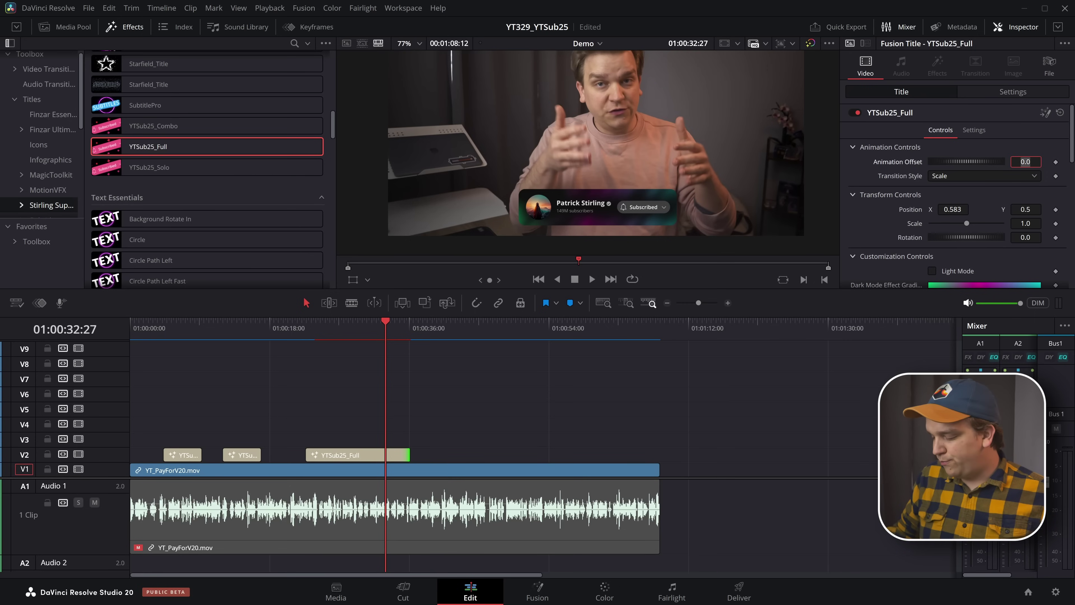
{"action": "type", "text": "0.2"}
{"action": "key", "text": "Tab"}
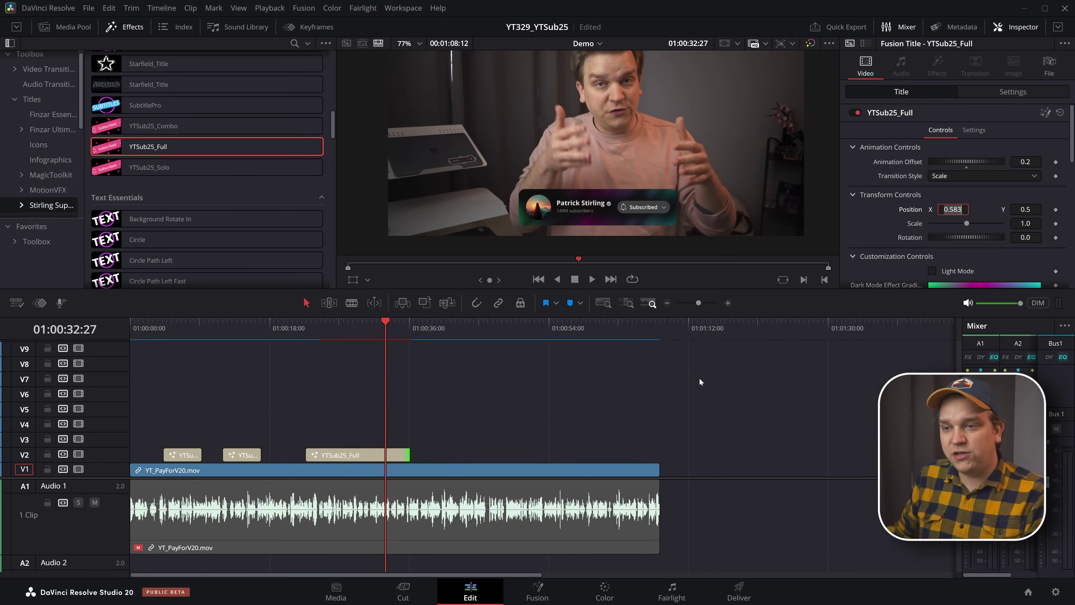
{"action": "left_click_drag", "start_coordinate": [310, 331], "coordinate": [336, 340]}
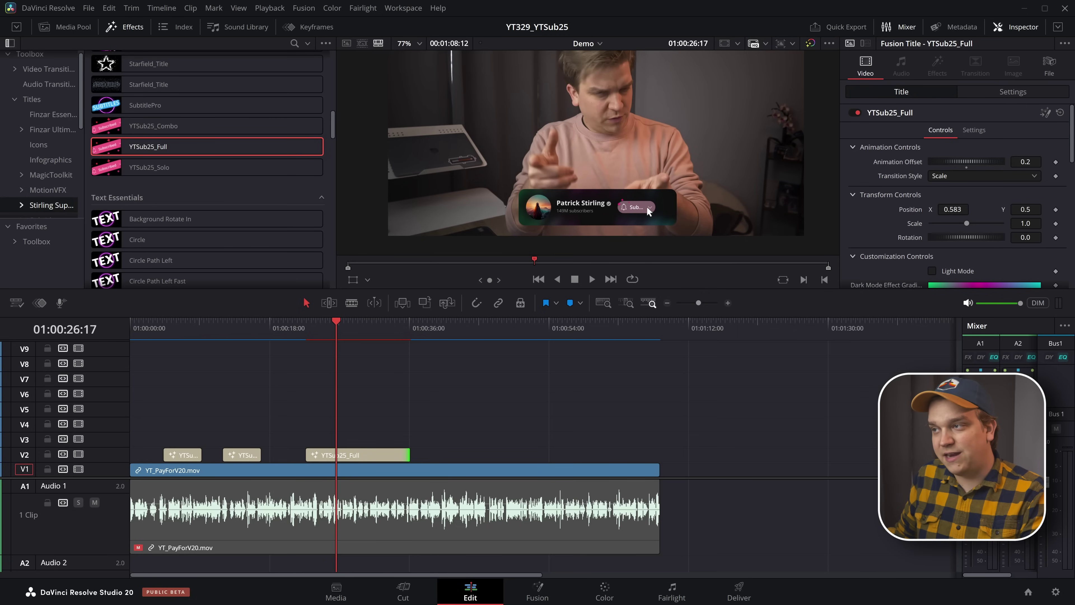
{"action": "left_click_drag", "start_coordinate": [336, 335], "coordinate": [307, 334]}
{"action": "key", "text": "space"}
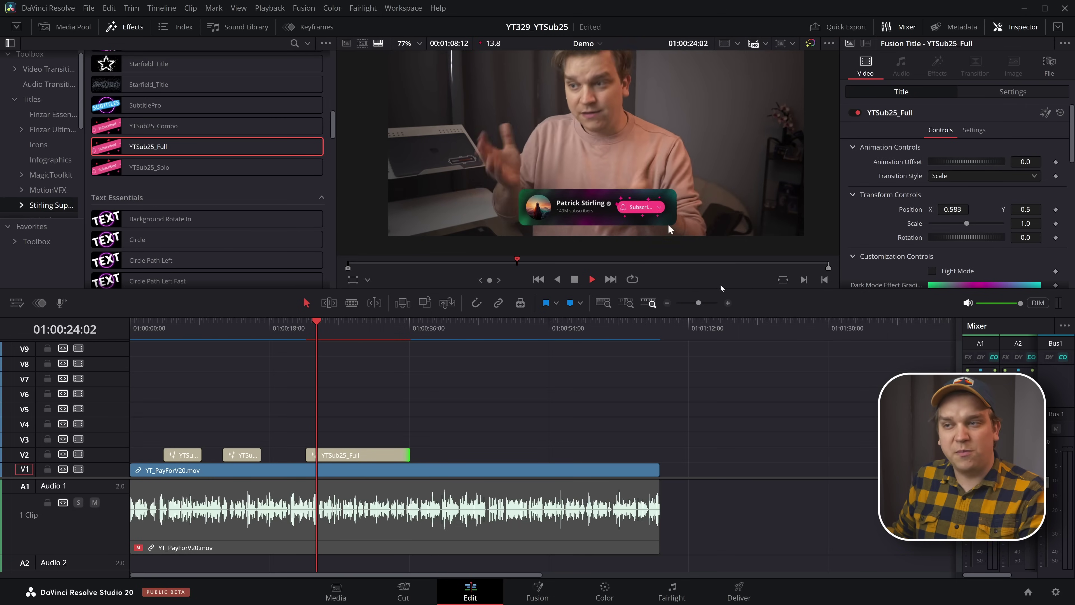
{"action": "key", "text": "space"}
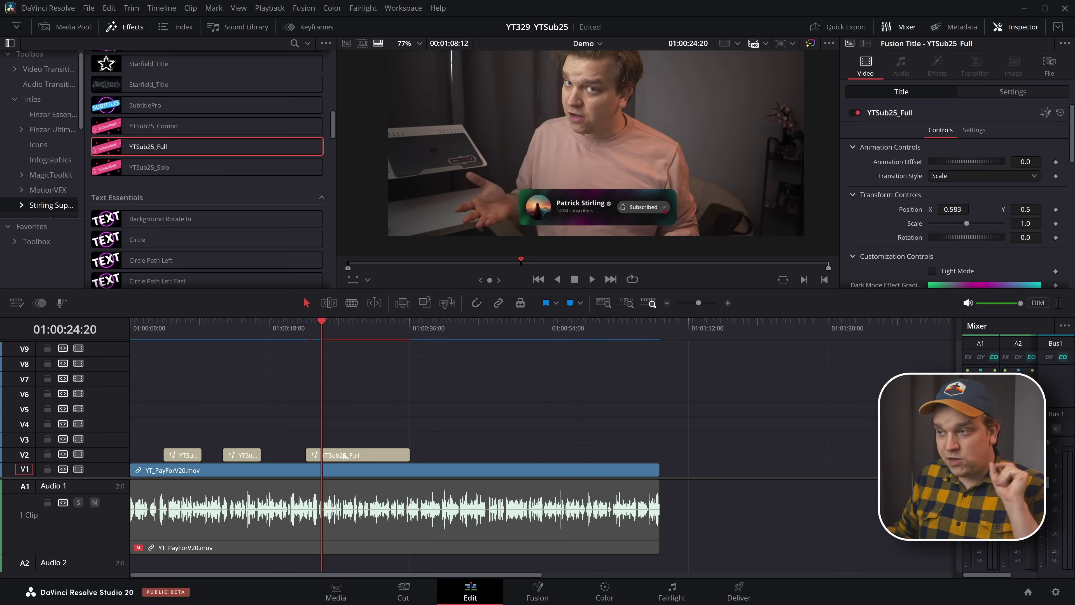
Step: Move YTSub25_Full later, lengthen YTSub25_Combo, and give Combo an Animation Offset of 0.2
{"action": "left_click_drag", "start_coordinate": [353, 454], "coordinate": [463, 455]}
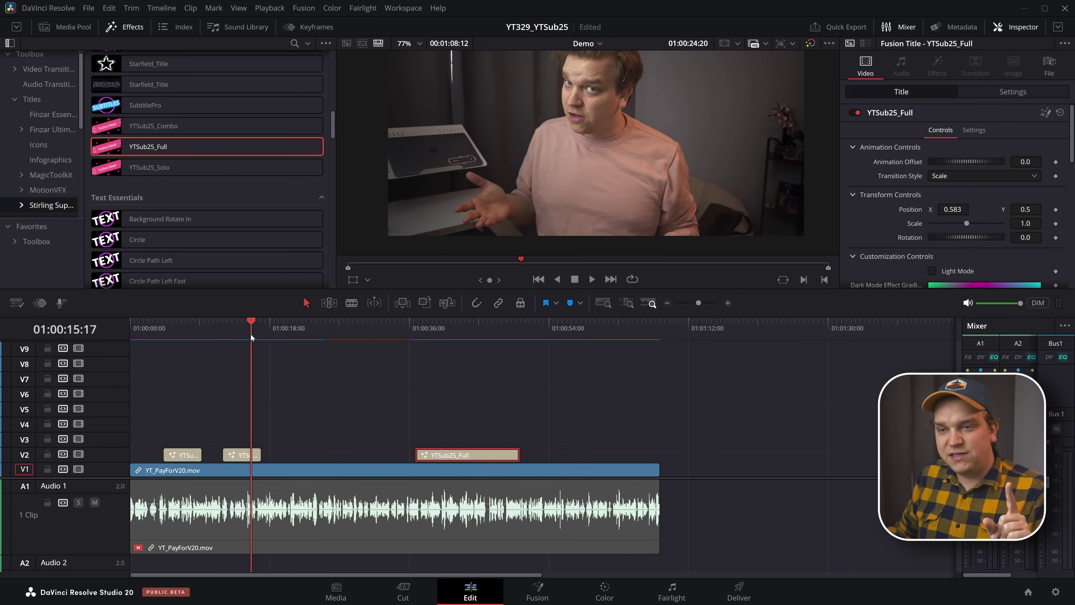
{"action": "left_click", "coordinate": [251, 327]}
{"action": "left_click_drag", "start_coordinate": [259, 455], "coordinate": [395, 455]}
{"action": "left_click_drag", "start_coordinate": [260, 330], "coordinate": [236, 338]}
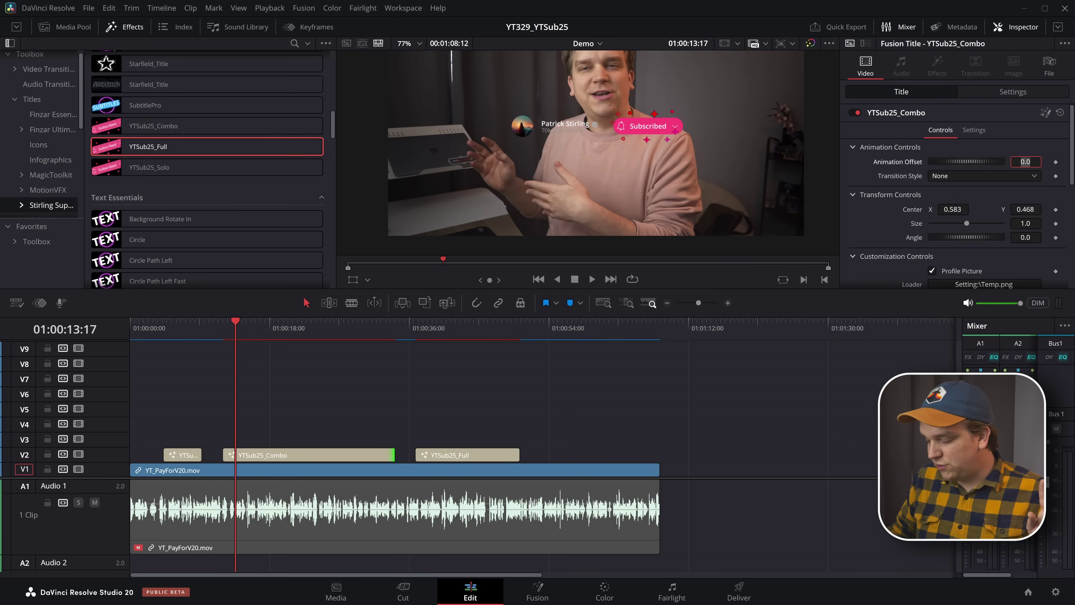
{"action": "type", "text": "0.2"}
{"action": "key", "text": "Tab"}
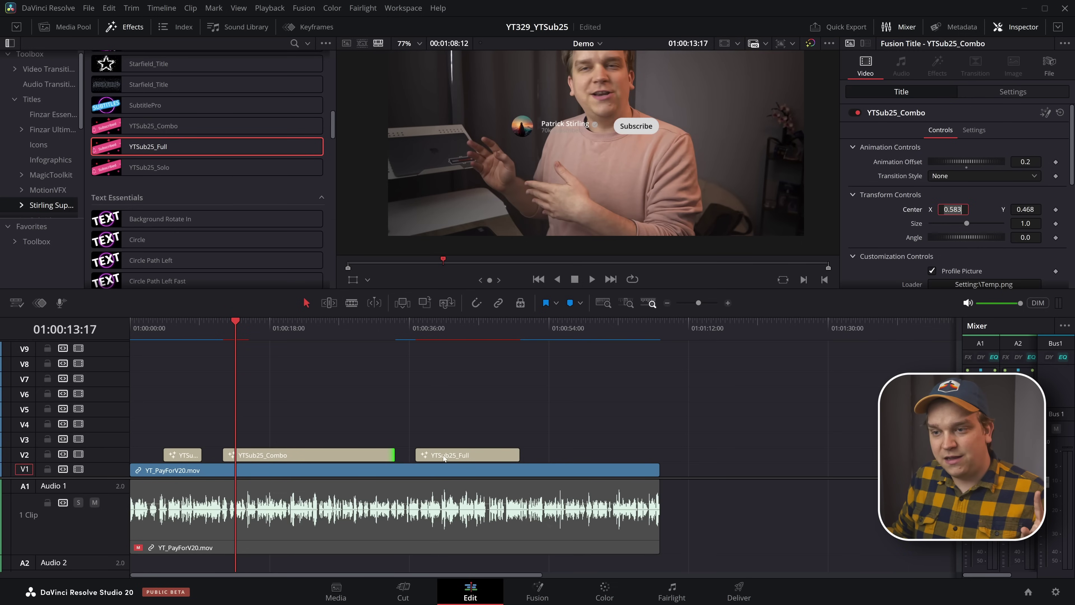
Step: Push YTSub25_Full further right, lengthen Combo more, and keep its Animation Offset at 0.2
{"action": "left_click_drag", "start_coordinate": [444, 457], "coordinate": [555, 457]}
{"action": "left_click_drag", "start_coordinate": [394, 451], "coordinate": [477, 453]}
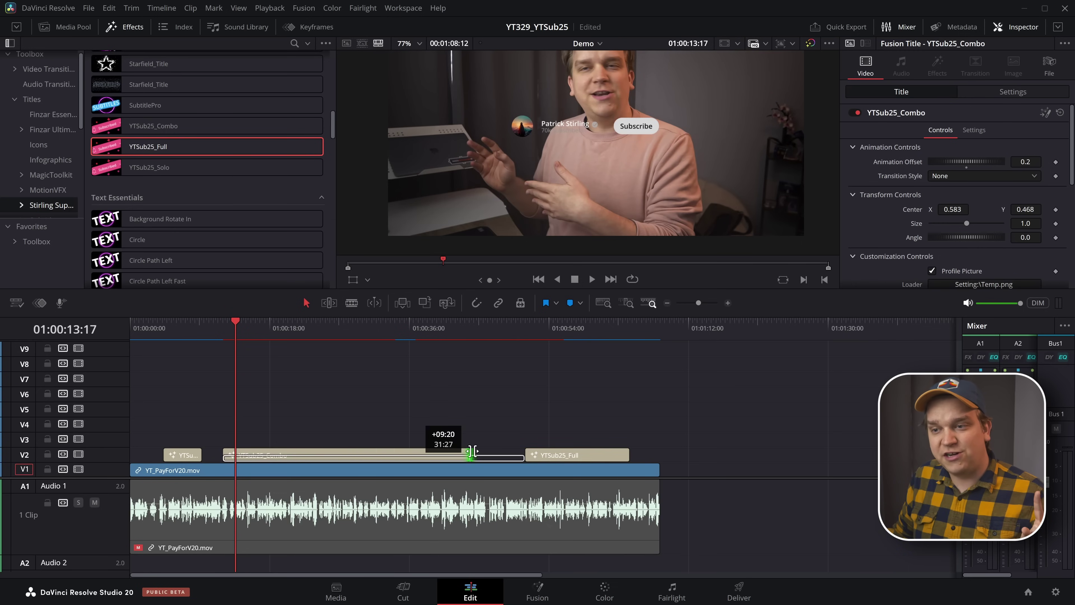
{"action": "left_click_drag", "start_coordinate": [292, 324], "coordinate": [273, 326]}
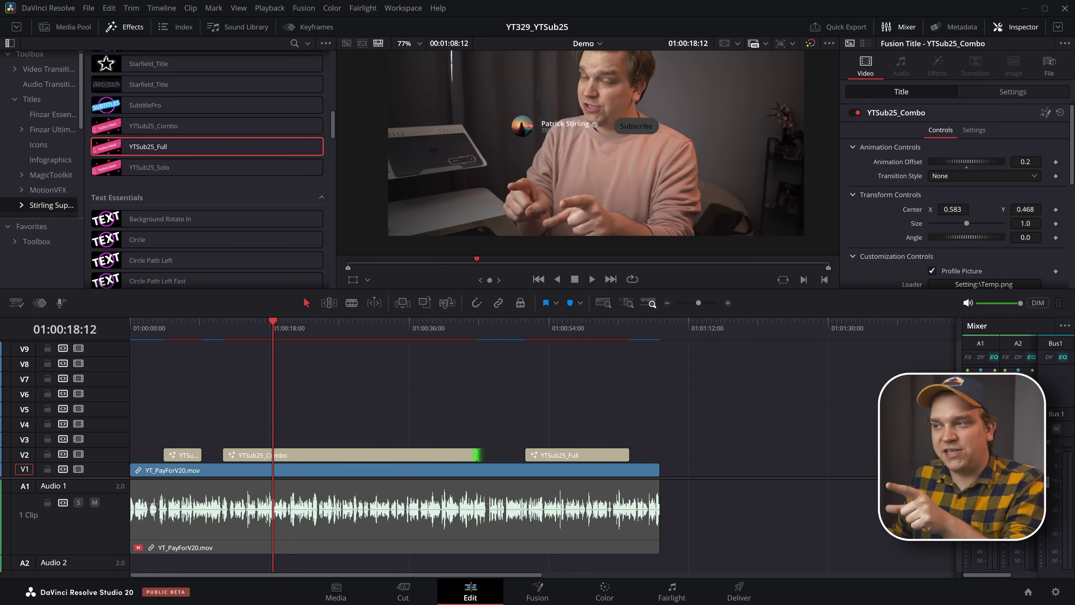
{"action": "left_click_drag", "start_coordinate": [1025, 162], "coordinate": [1023, 161]}
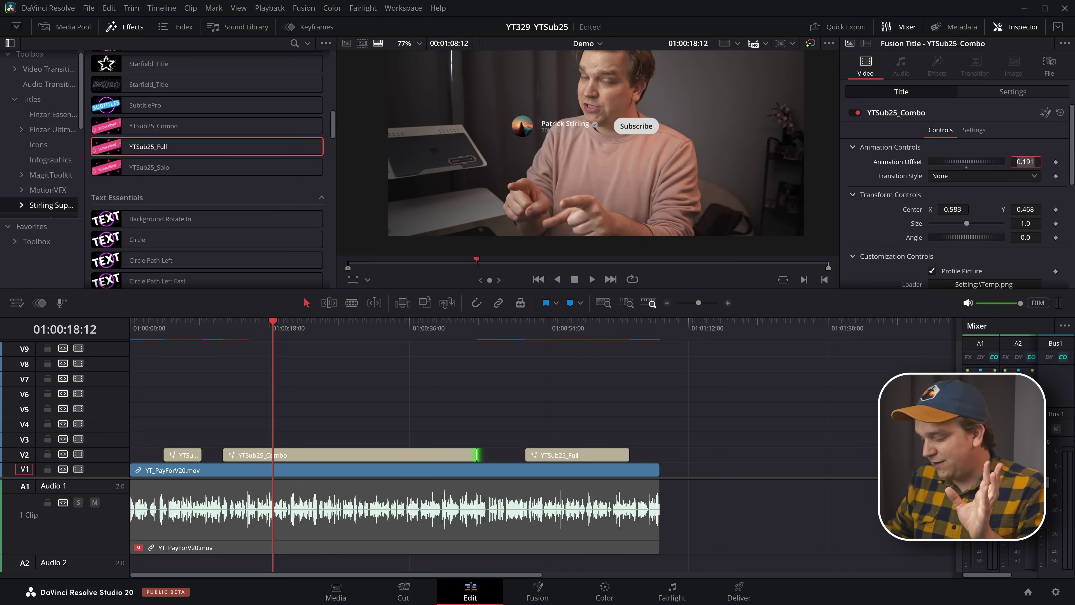
{"action": "key", "text": "ctrl+z"}
{"action": "left_click", "coordinate": [952, 209]}
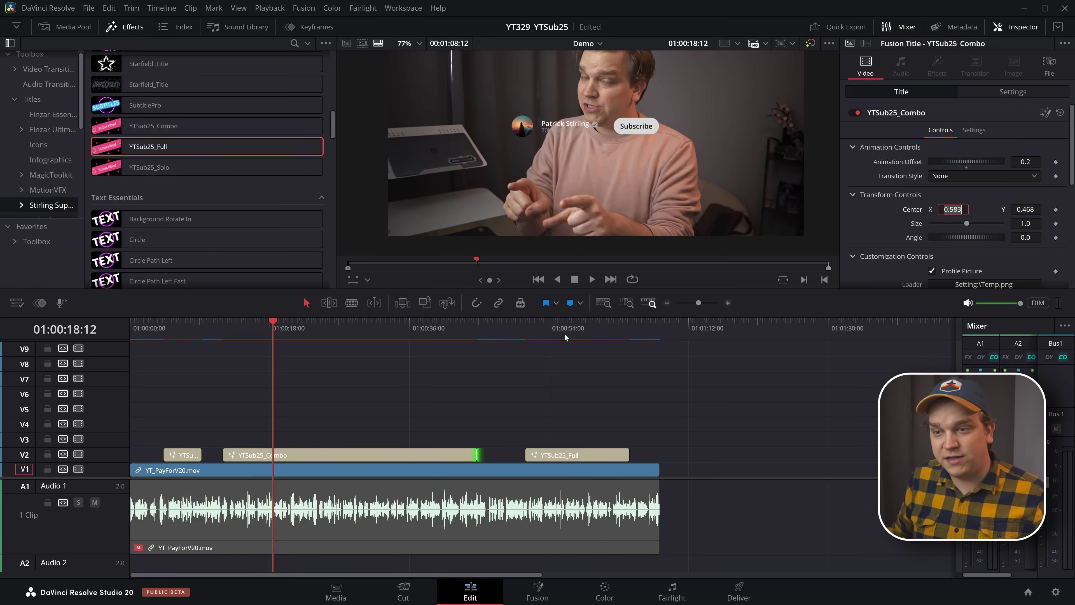
{"action": "mouse_move", "coordinate": [273, 328]}
{"action": "left_mouse_down"}
{"action": "mouse_move", "coordinate": [288, 328]}
{"action": "mouse_move", "coordinate": [281, 334]}
{"action": "left_mouse_up"}
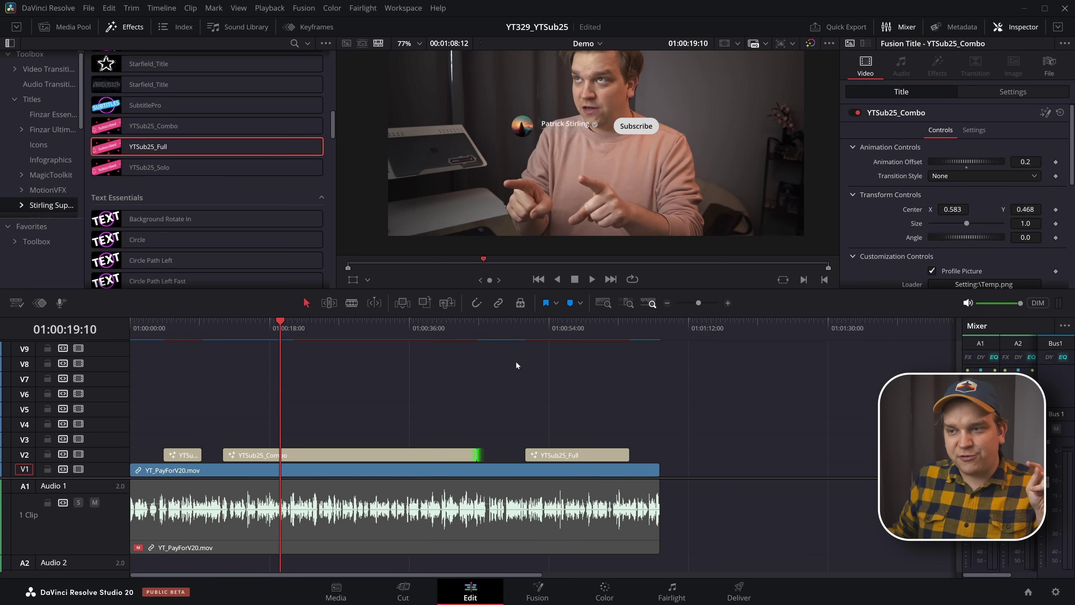
{"action": "left_click", "coordinate": [566, 334]}
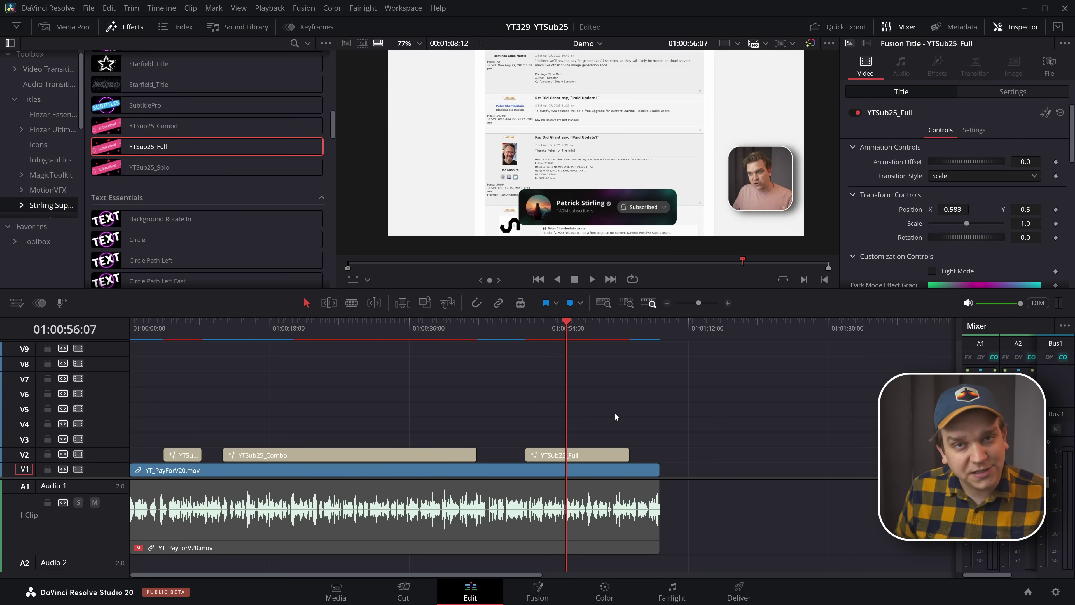
{"action": "left_click", "coordinate": [273, 338]}
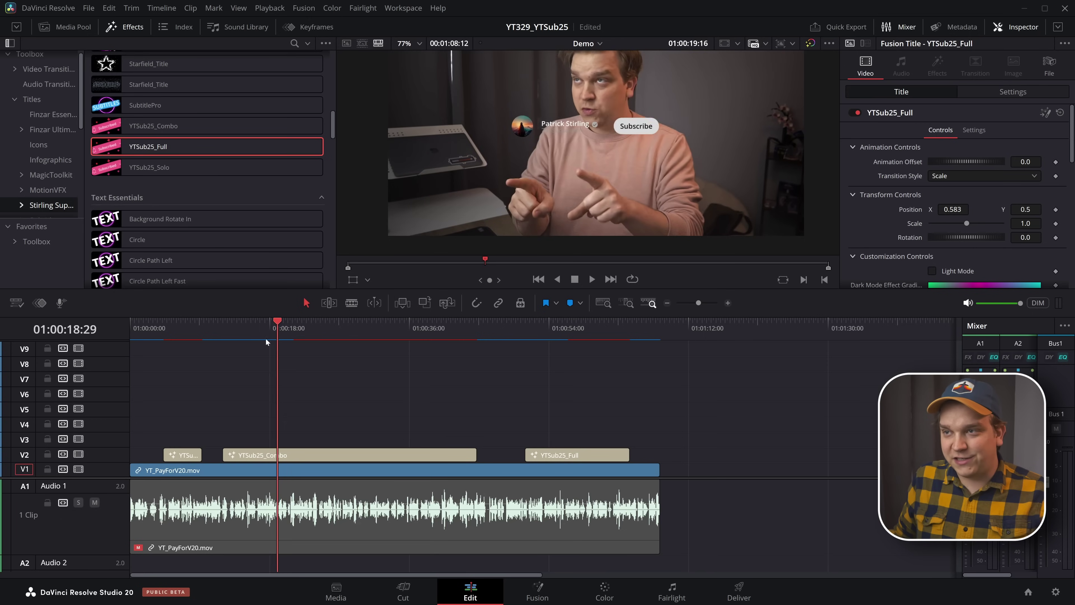
{"action": "left_click_drag", "start_coordinate": [261, 339], "coordinate": [290, 345]}
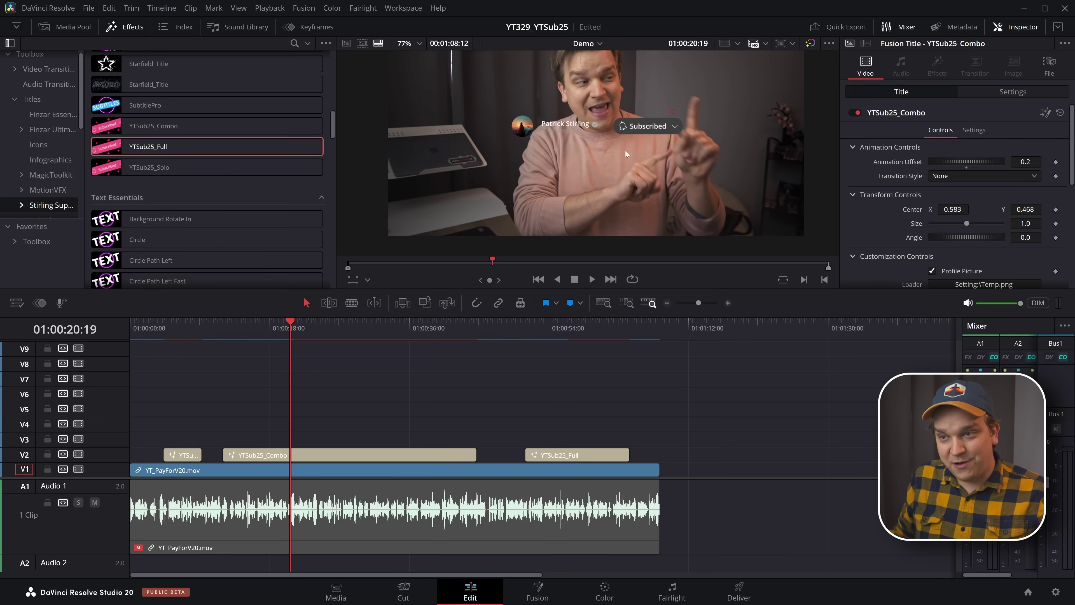
{"action": "left_click", "coordinate": [281, 333]}
{"action": "left_click_drag", "start_coordinate": [170, 334], "coordinate": [178, 335]}
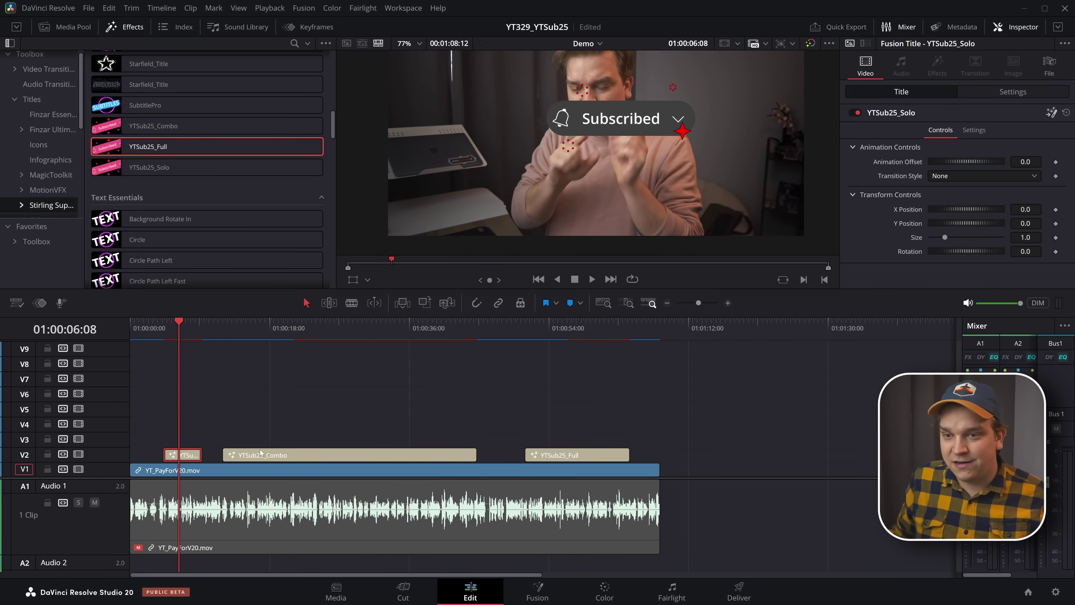
Step: Open the Solo title on the Fusion page with Shift+5 and frame its whole node tree
{"action": "key", "text": "shift+5"}
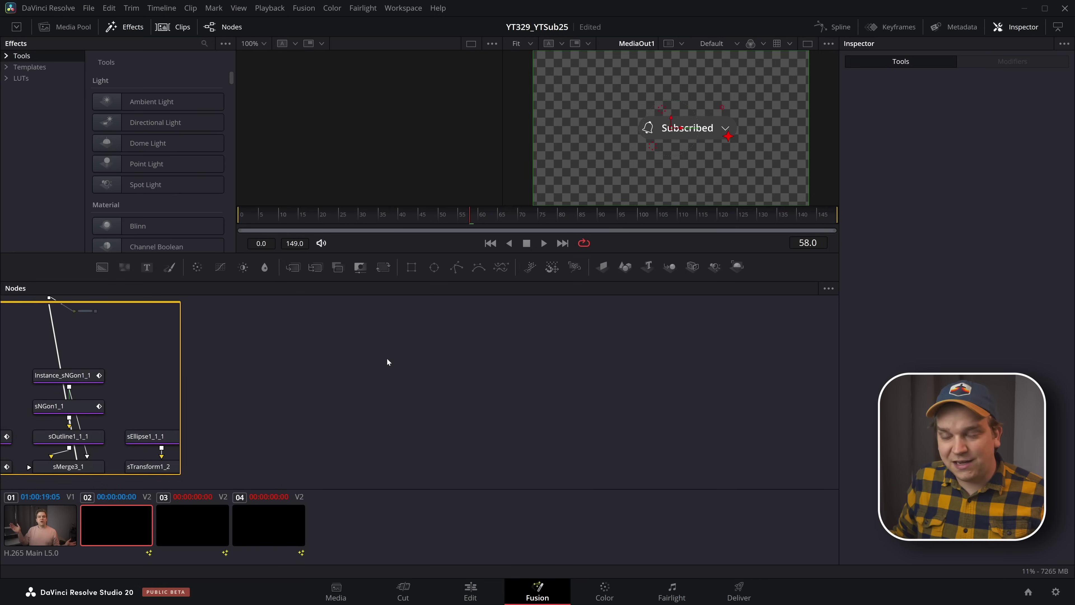
{"action": "scroll", "coordinate": [386, 358], "scroll_direction": "down", "scroll_amount": 5}
{"action": "left_click_drag", "start_coordinate": [276, 376], "coordinate": [549, 375]}
{"action": "scroll", "coordinate": [549, 375], "scroll_direction": "up", "scroll_amount": 4}
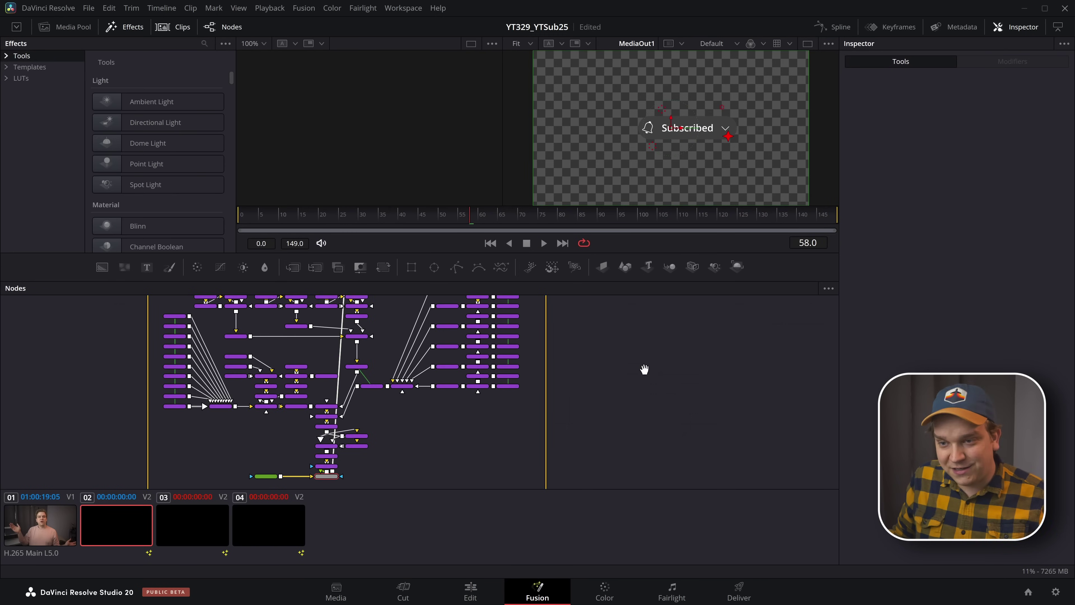
{"action": "scroll", "coordinate": [639, 390], "scroll_direction": "down", "scroll_amount": 3}
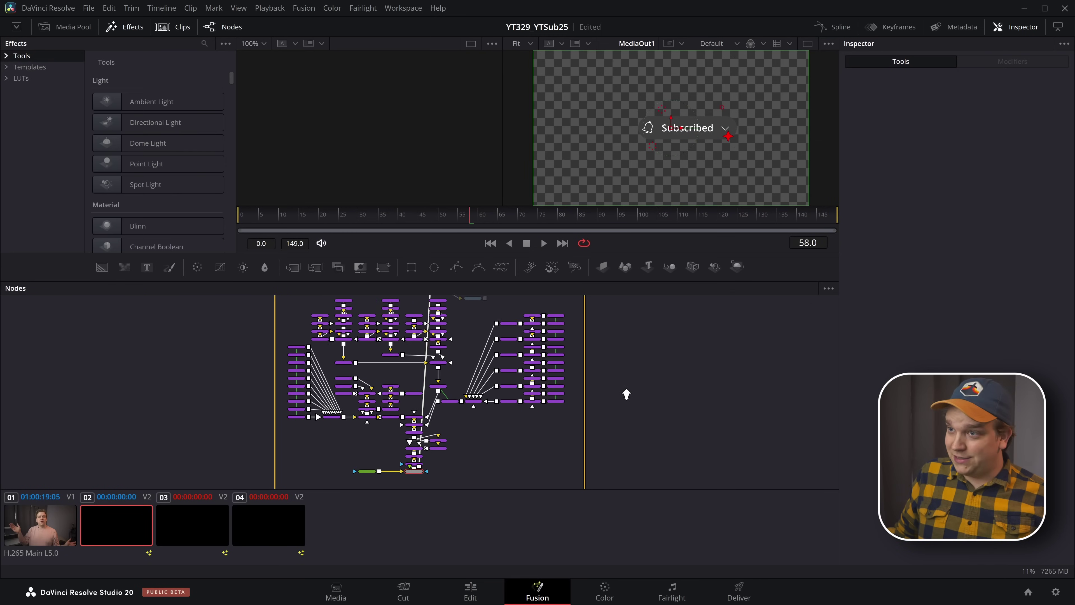
{"action": "scroll", "coordinate": [630, 393], "scroll_direction": "up", "scroll_amount": 1}
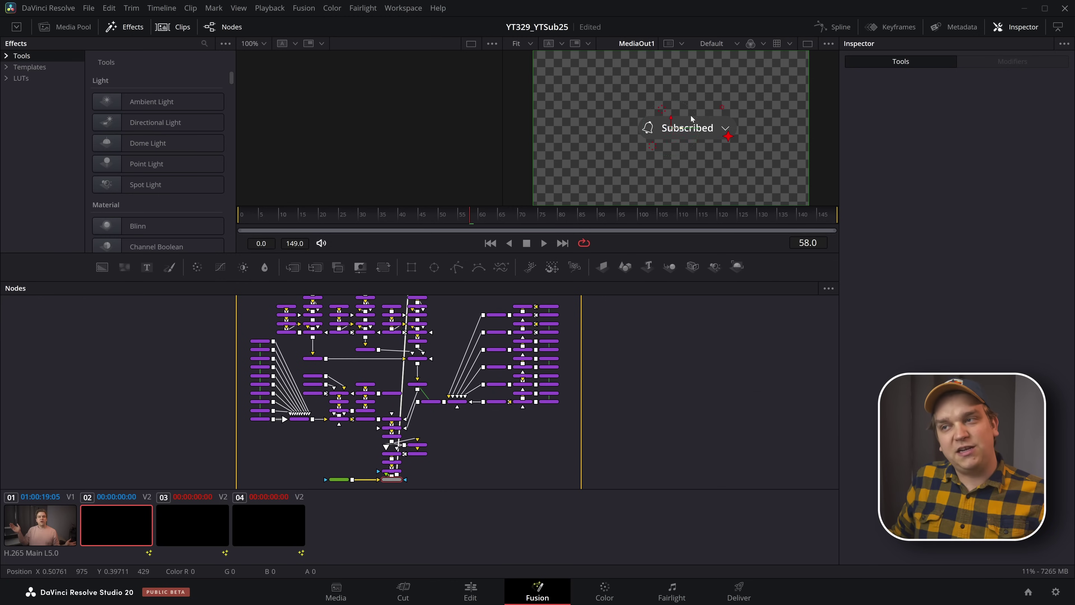
{"action": "scroll", "coordinate": [717, 169], "scroll_direction": "up", "scroll_amount": 3}
{"action": "scroll", "coordinate": [770, 163], "scroll_direction": "down", "scroll_amount": 2}
Step: Scrub the Fusion ruler through the animation, checking frame 57 showing Subscribed
{"action": "left_click_drag", "start_coordinate": [357, 214], "coordinate": [406, 214]}
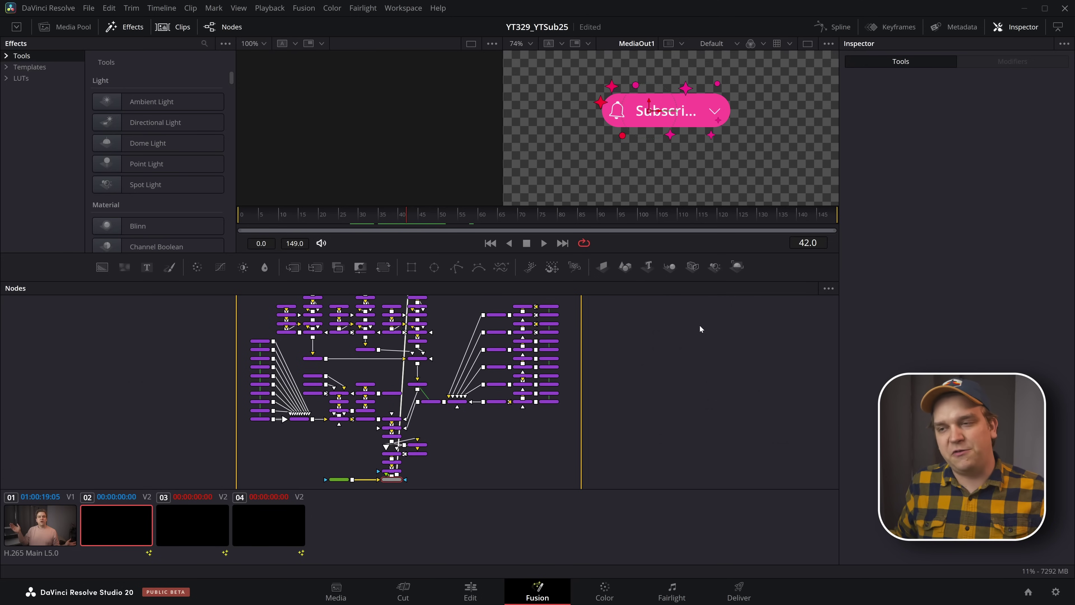
{"action": "left_click", "coordinate": [465, 211]}
{"action": "left_click_drag", "start_coordinate": [333, 214], "coordinate": [457, 230]}
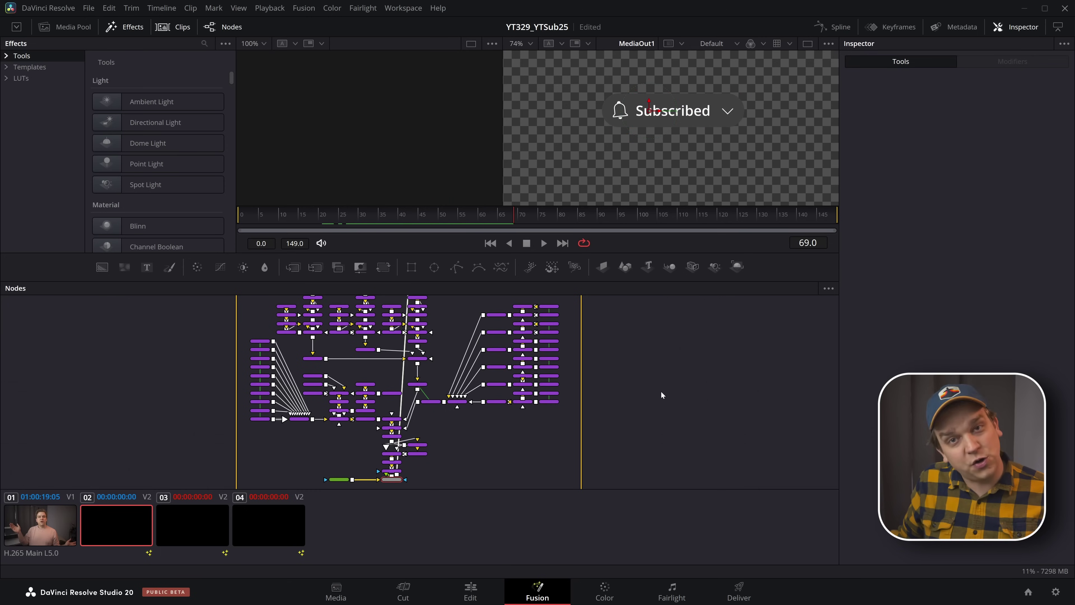